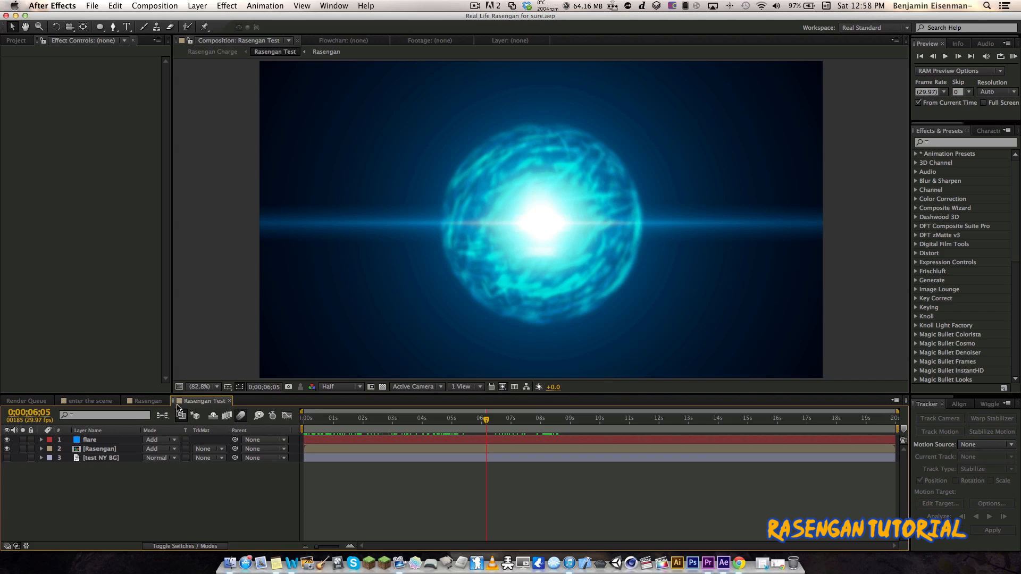
# Compare the Rasengan and Rasengan Test compositions by switching between them, ending on the Rasengan composition.
pyautogui.click(148, 401)
pyautogui.click(198, 401)
pyautogui.click(160, 402)
pyautogui.click(203, 402)
pyautogui.click(157, 402)
pyautogui.click(195, 403)
pyautogui.click(147, 403)
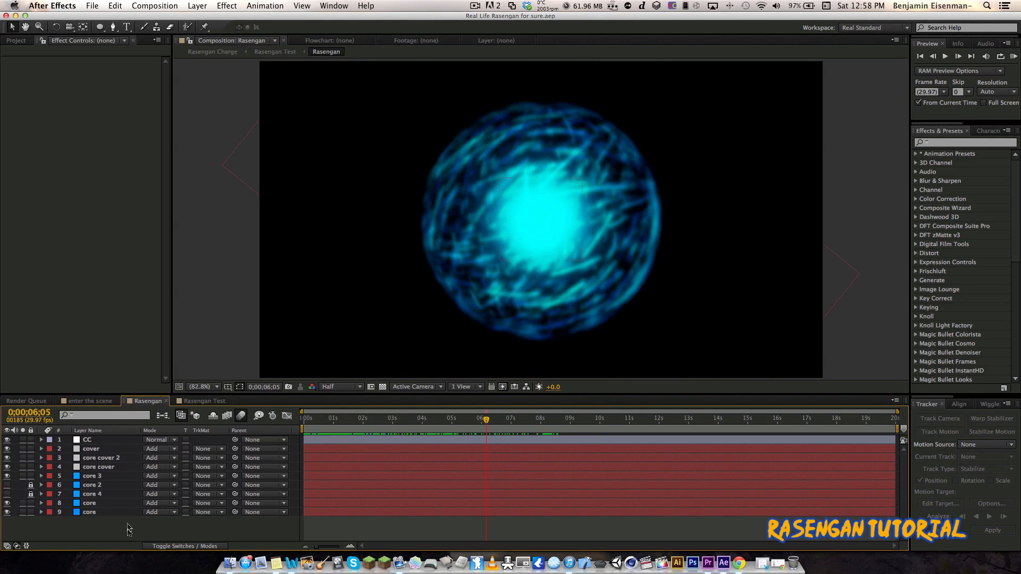
# Move the current time to the start in the Rasengan Test composition and return to the Rasengan composition.
pyautogui.click(199, 401)
pyautogui.moveTo(306, 420); pyautogui.dragTo(185, 407)
pyautogui.click(148, 402)
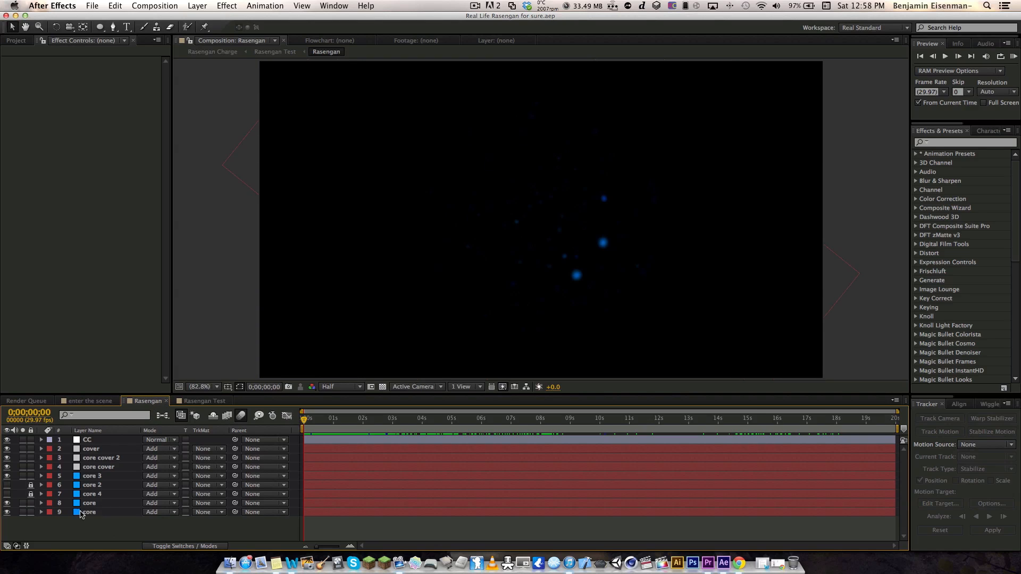
# Hide all layers of the Rasengan composition, make only the lowest core layer visible and select it.
pyautogui.click(8, 512)
pyautogui.click(8, 512)
pyautogui.moveTo(8, 439); pyautogui.dragTo(7, 512)
pyautogui.press('space')
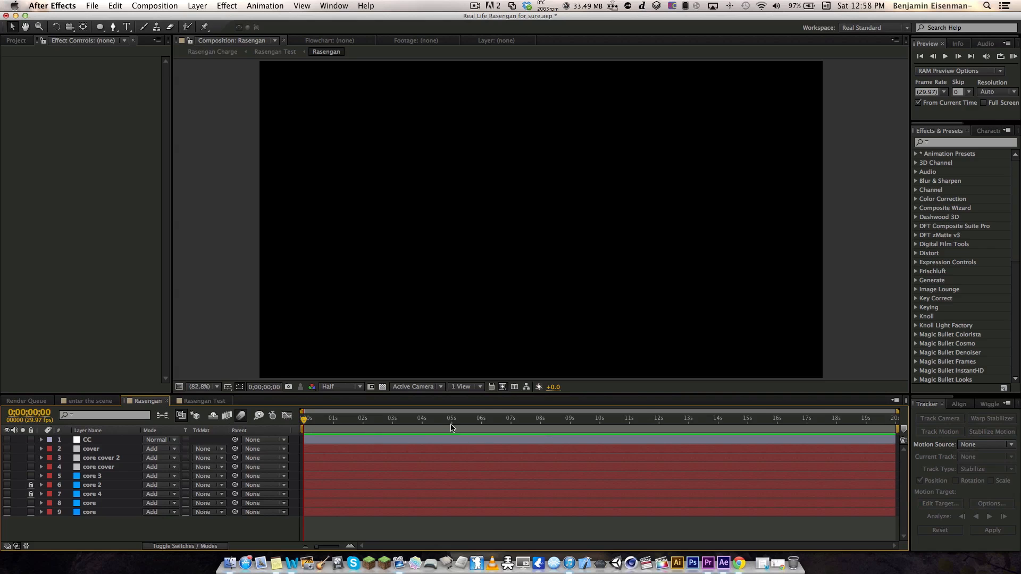
pyautogui.click(7, 512)
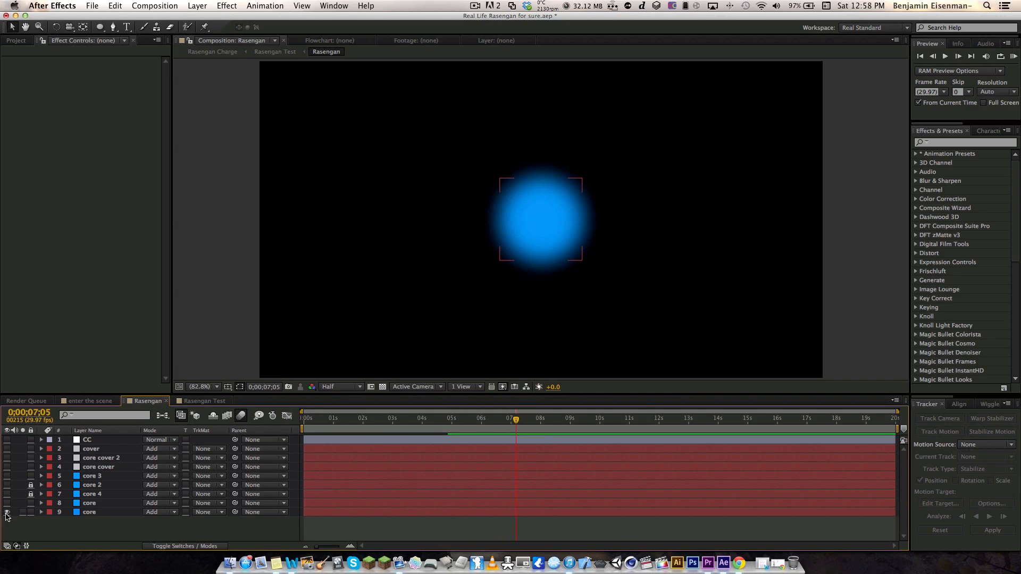
pyautogui.click(100, 513)
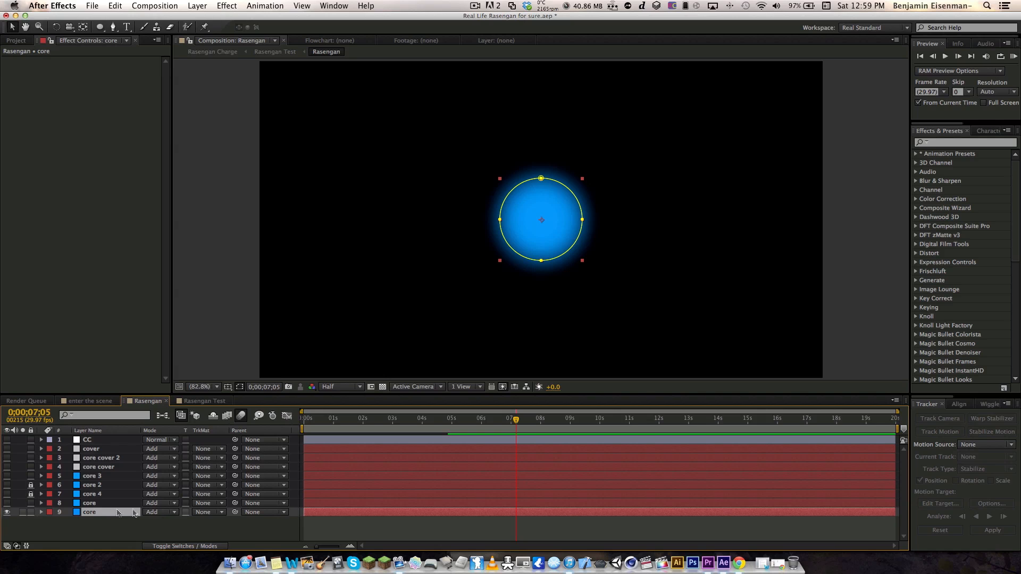
# Try setting up a new solid with the color 0090FF and cancel it without creating the layer.
pyautogui.click(196, 5)
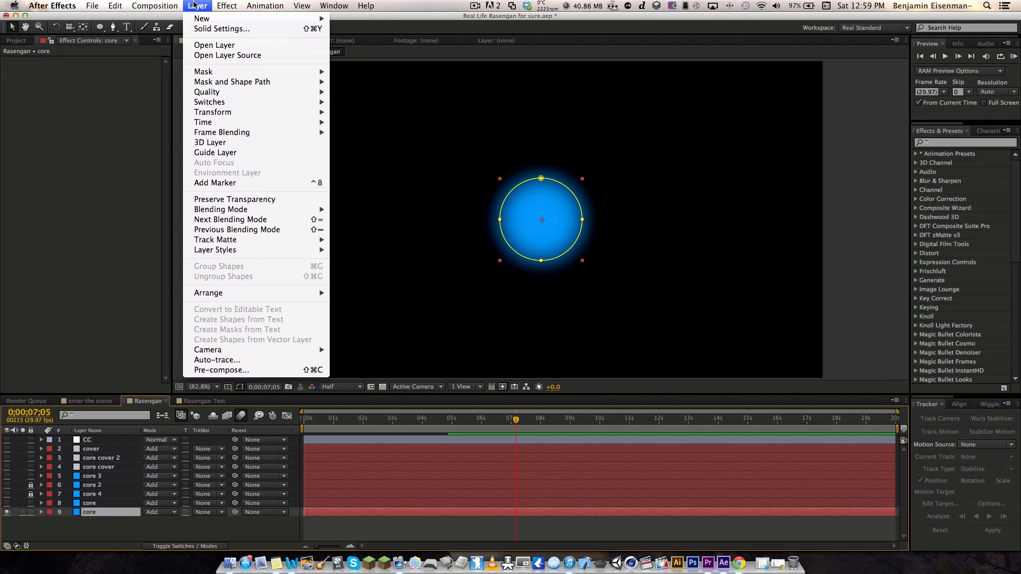
pyautogui.moveTo(199, 19)
pyautogui.click(354, 32)
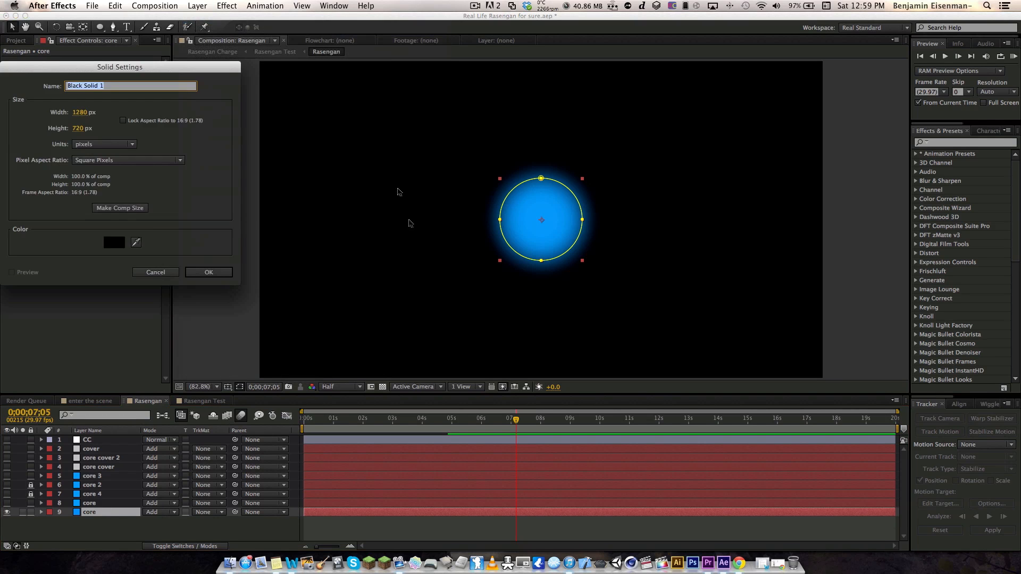
pyautogui.click(119, 241)
pyautogui.click(188, 208)
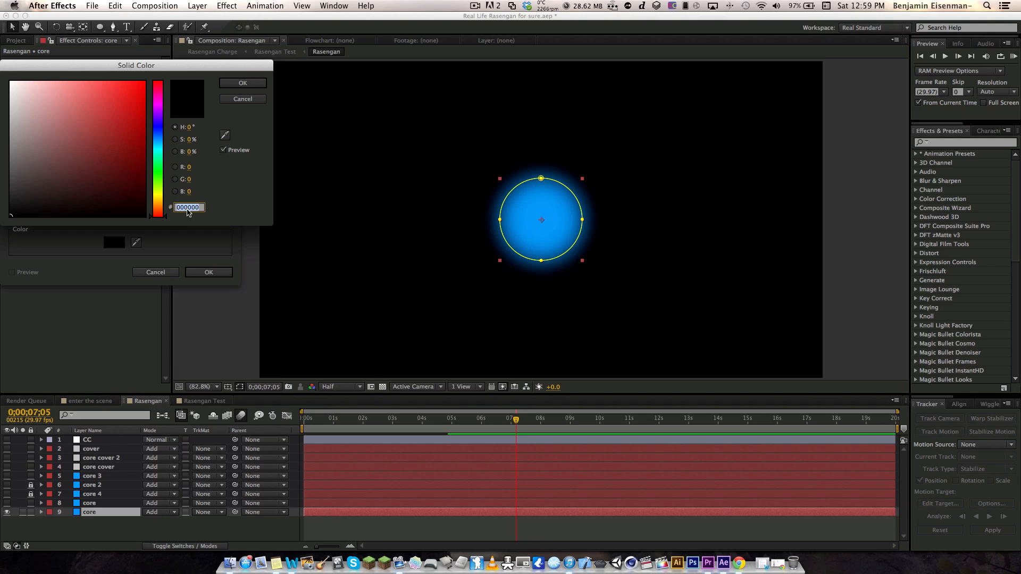
pyautogui.write('0090FF')
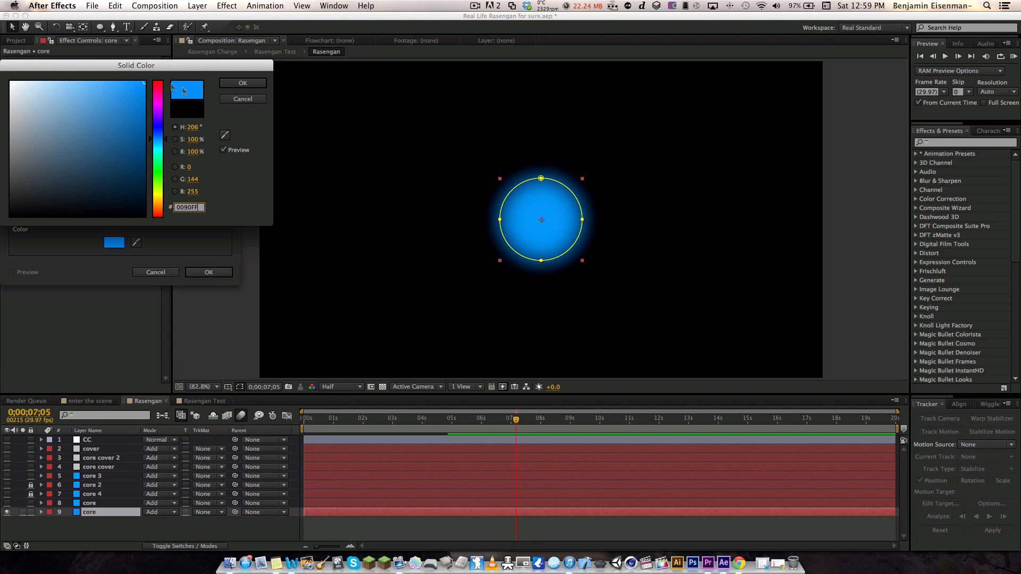
pyautogui.click(223, 100)
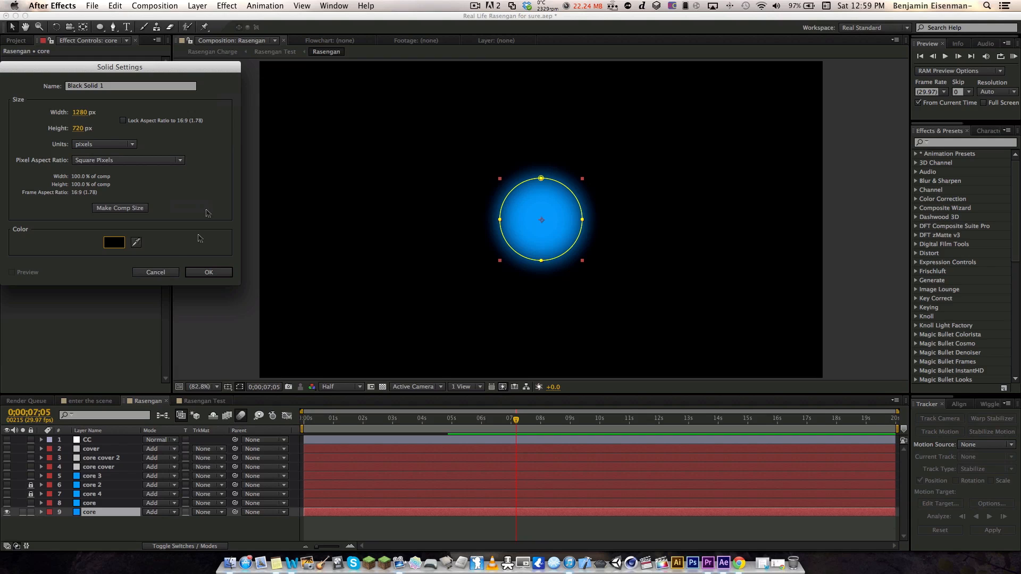
pyautogui.click(153, 272)
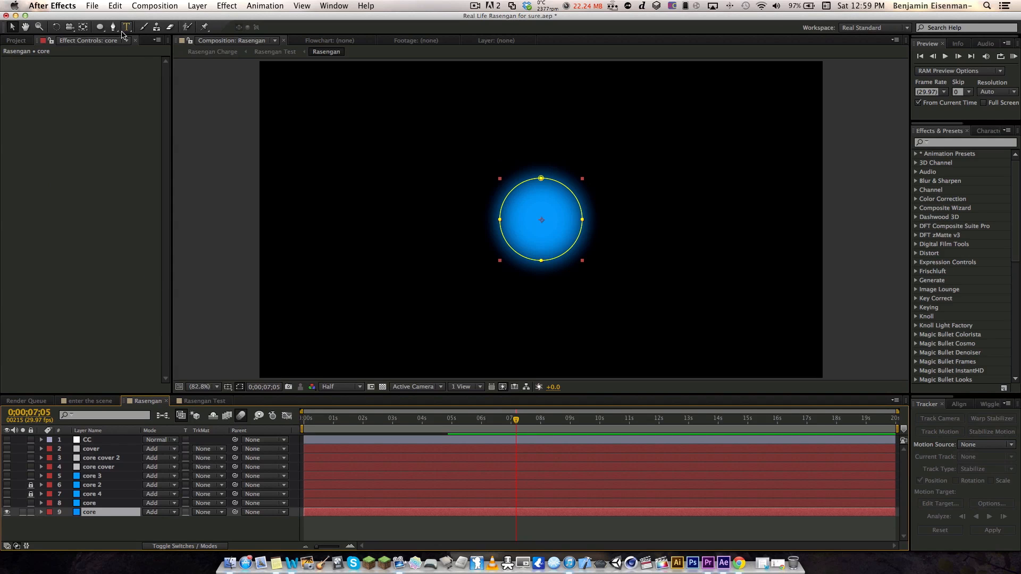
# Show the Ellipse tool and the horizontal center alignment for the core layer, return to the Selection tool and deselect the layer.
pyautogui.click(99, 27)
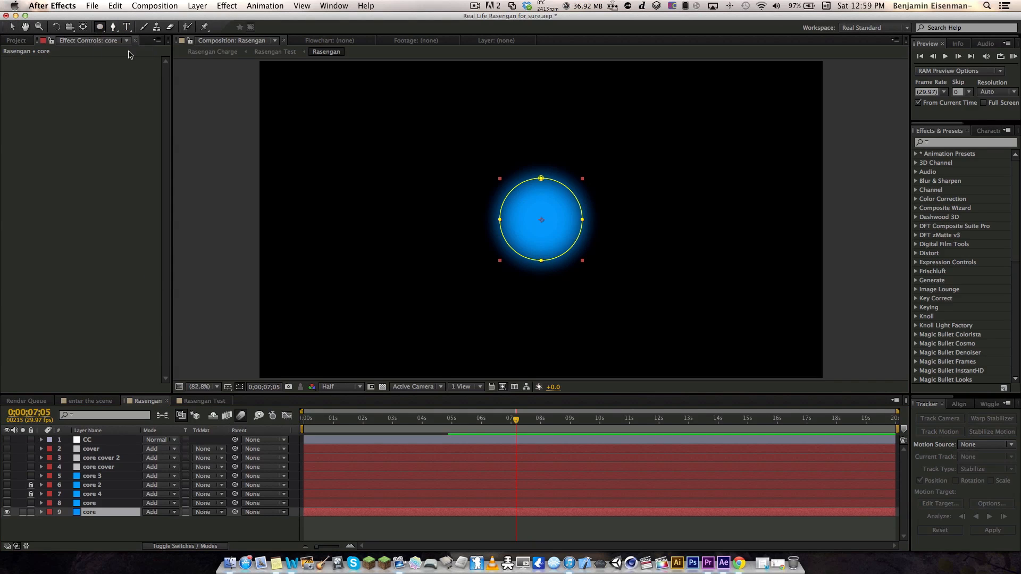
pyautogui.moveTo(2, 1)
pyautogui.click(178, 82)
pyautogui.click(16, 30)
pyautogui.click(958, 405)
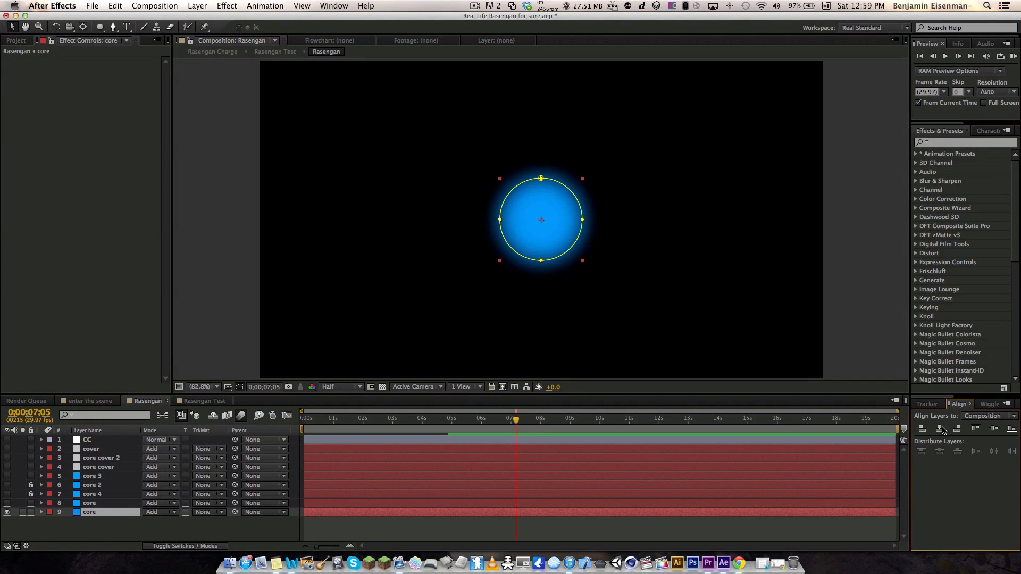
pyautogui.click(941, 429)
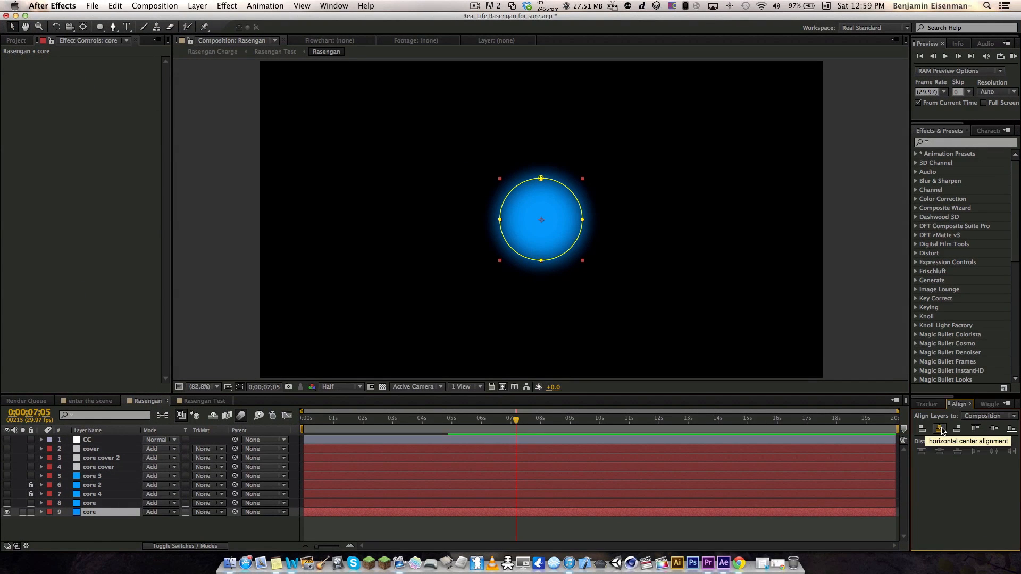
pyautogui.click(926, 404)
pyautogui.click(114, 536)
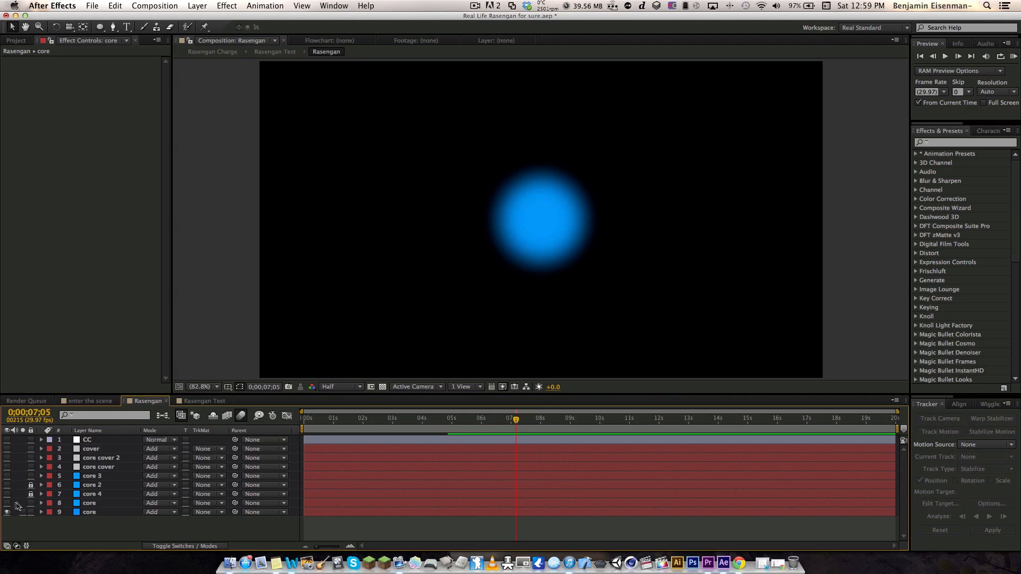
# Make the second core layer and the core 3 layer visible, leaving core 3 selected.
pyautogui.click(7, 503)
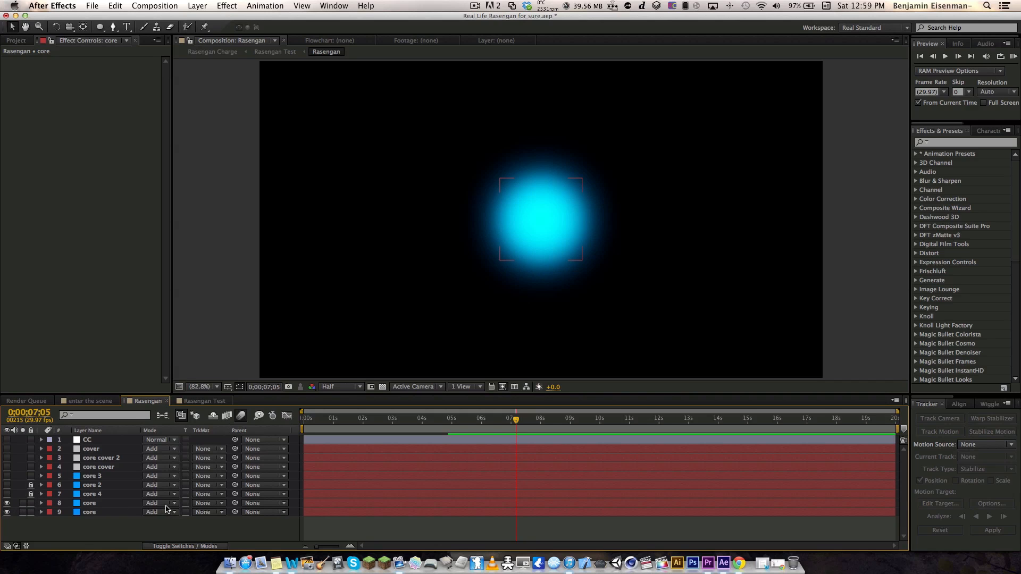
pyautogui.moveTo(110, 539); pyautogui.dragTo(107, 445)
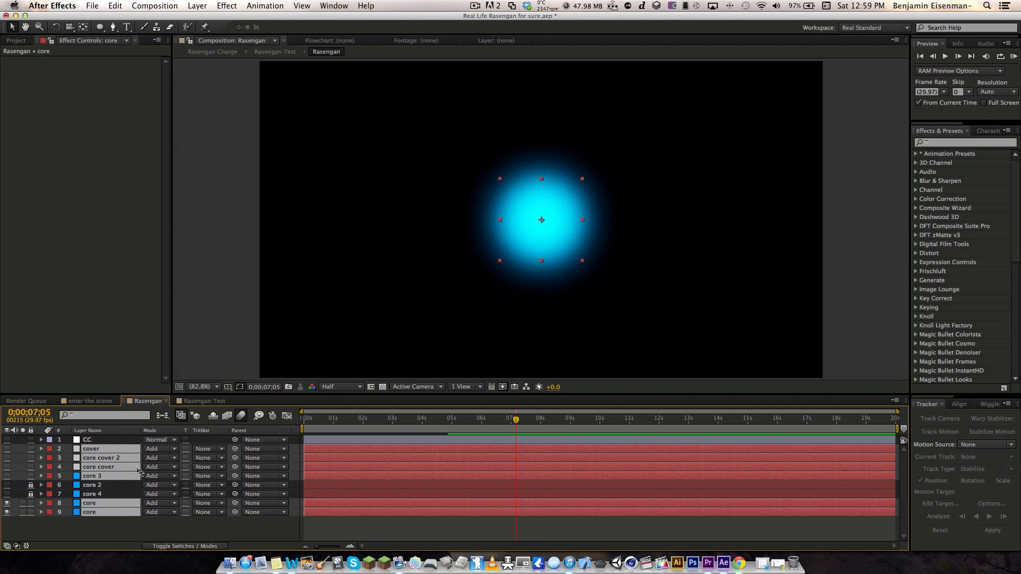
pyautogui.click(125, 530)
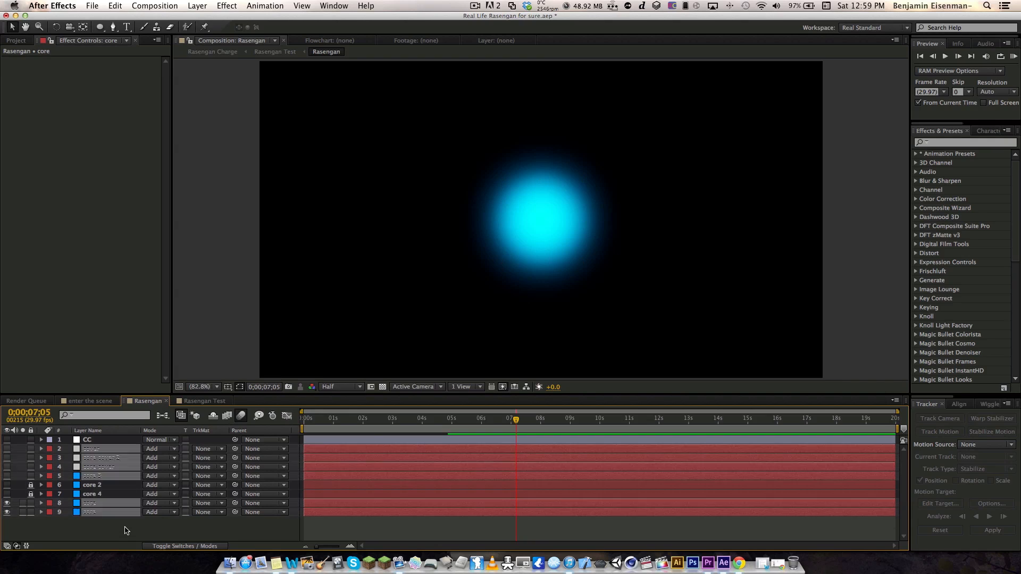
pyautogui.click(7, 477)
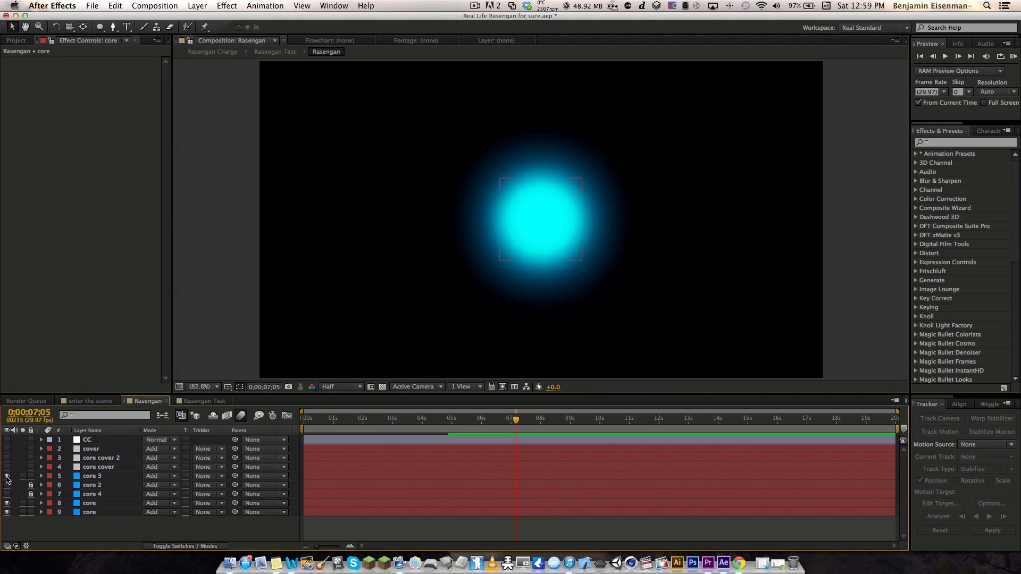
pyautogui.click(89, 478)
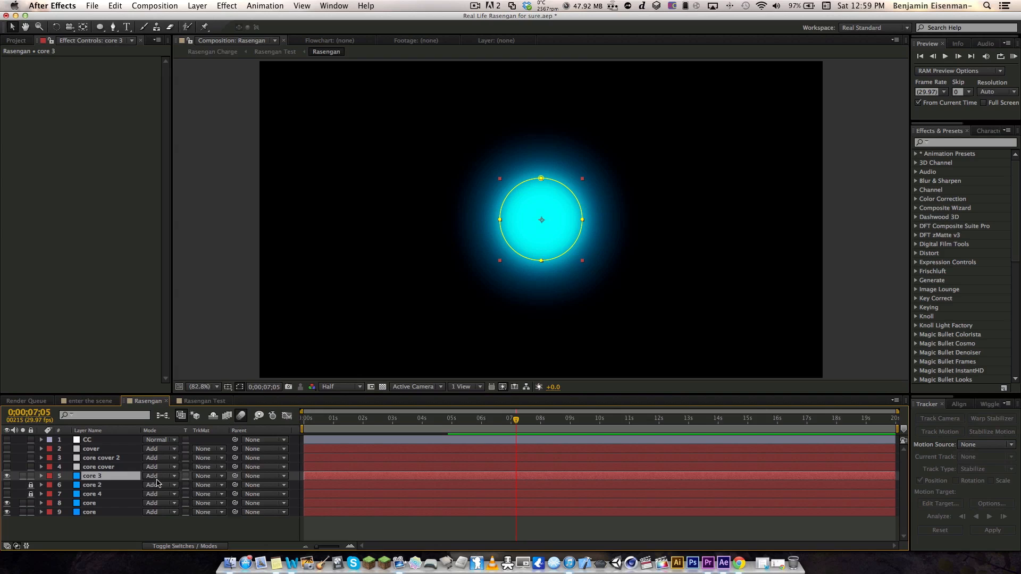
# Make the core cover layer visible and expand its CC Rainfall, CC Sphere, Tritone and Glow effect settings.
pyautogui.click(7, 467)
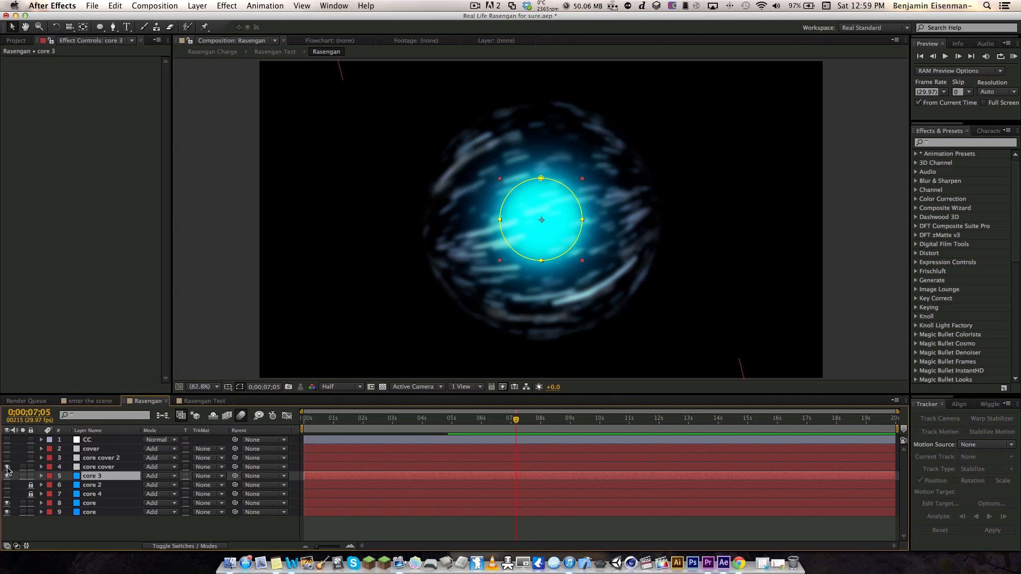
pyautogui.click(106, 467)
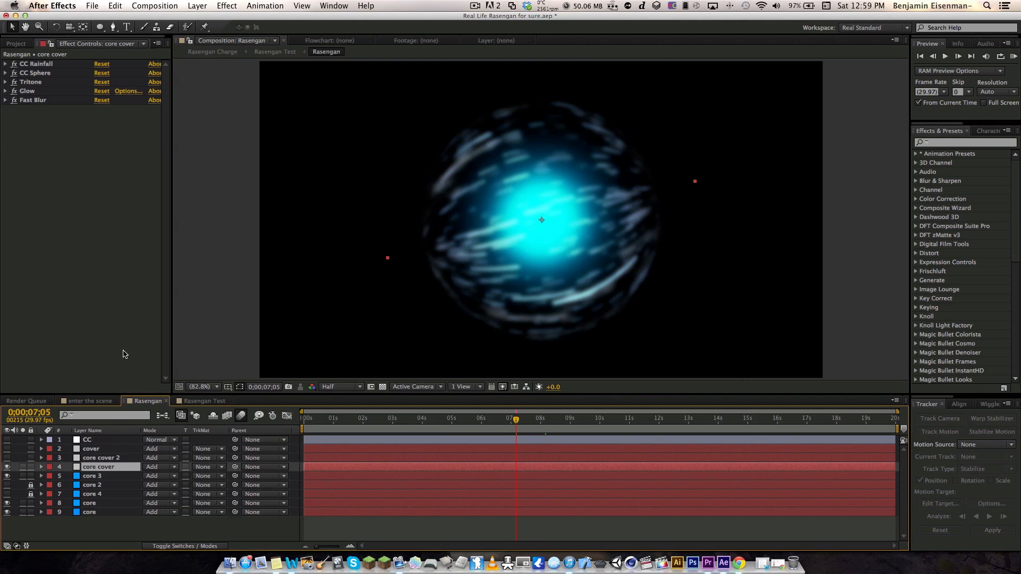
pyautogui.click(66, 149)
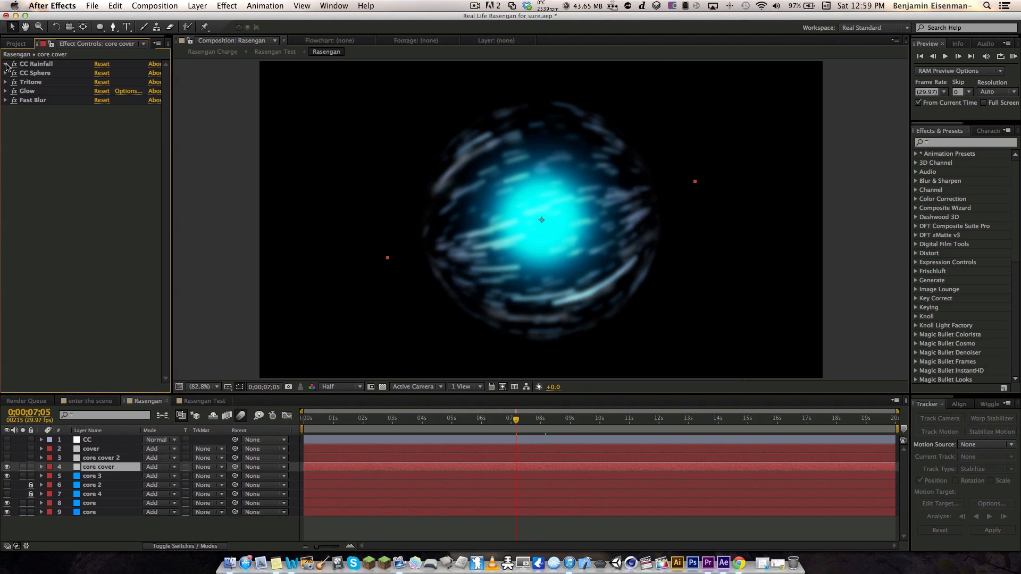
pyautogui.click(6, 64)
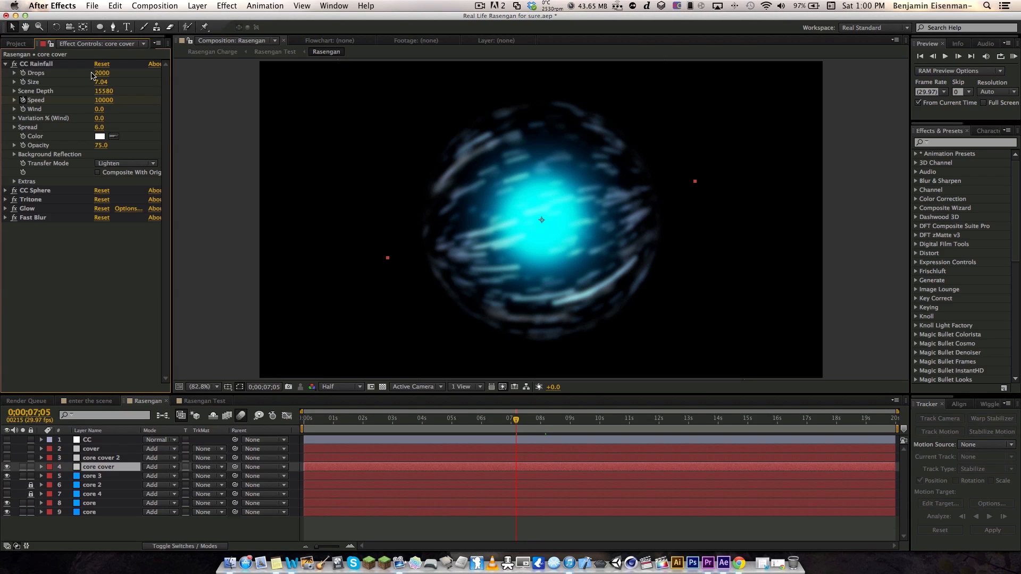
pyautogui.click(5, 191)
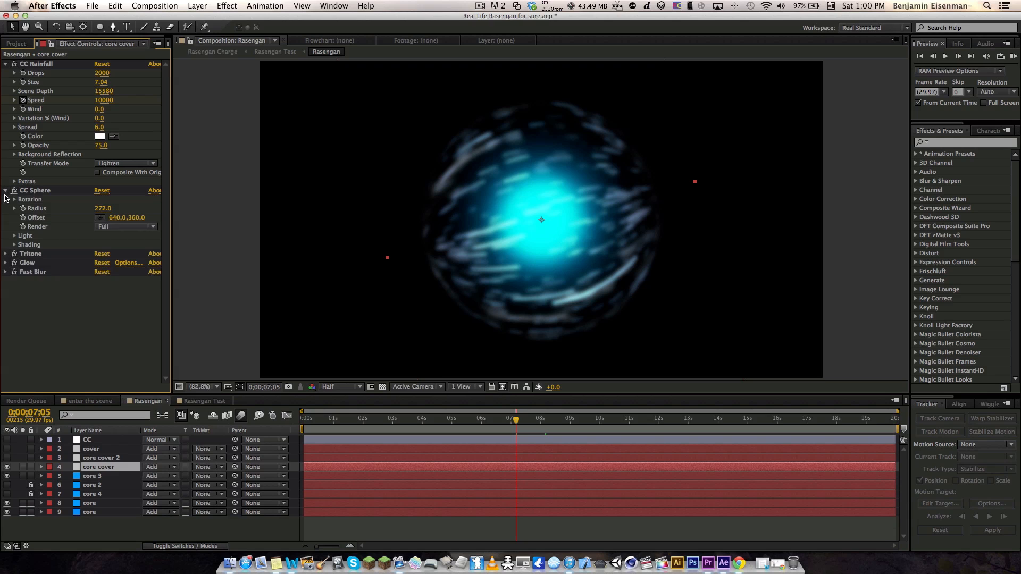
pyautogui.click(5, 255)
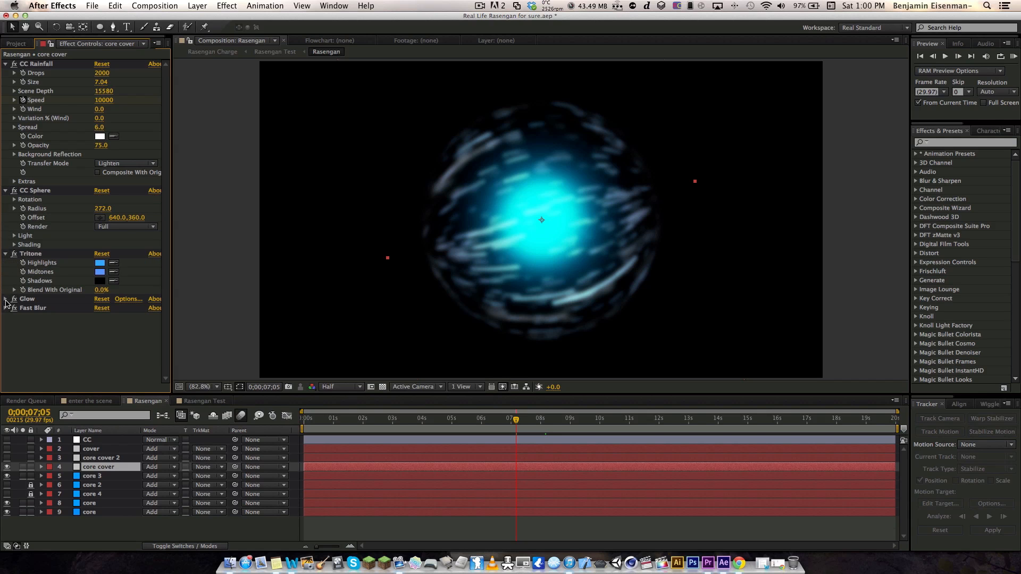
pyautogui.click(7, 299)
pyautogui.scroll(3, 72, 250)
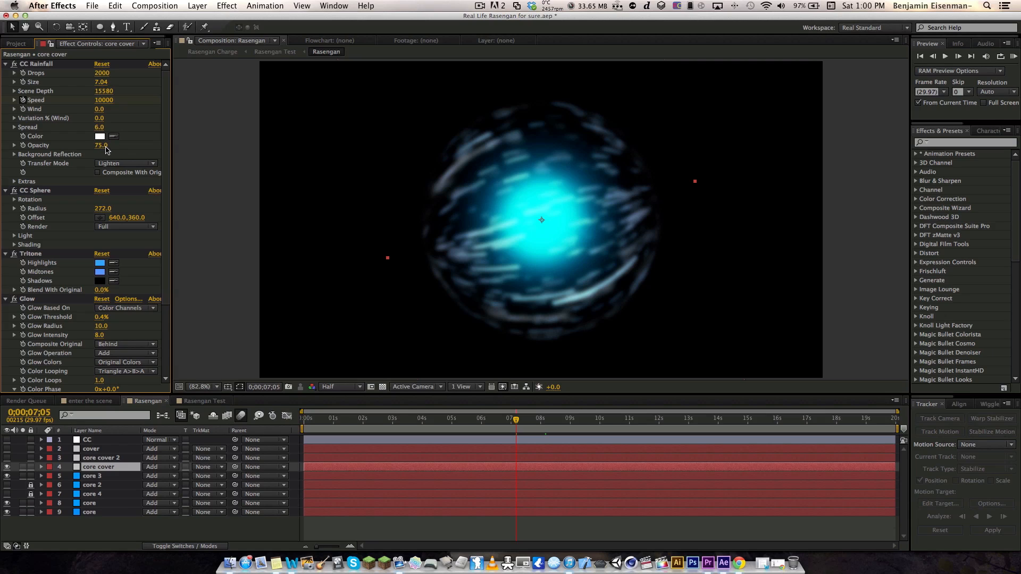
# Examine the core cover layer's CC Rainfall transfer mode and its CC Sphere settings.
pyautogui.click(118, 164)
pyautogui.click(118, 163)
pyautogui.scroll(-1, 137, 137)
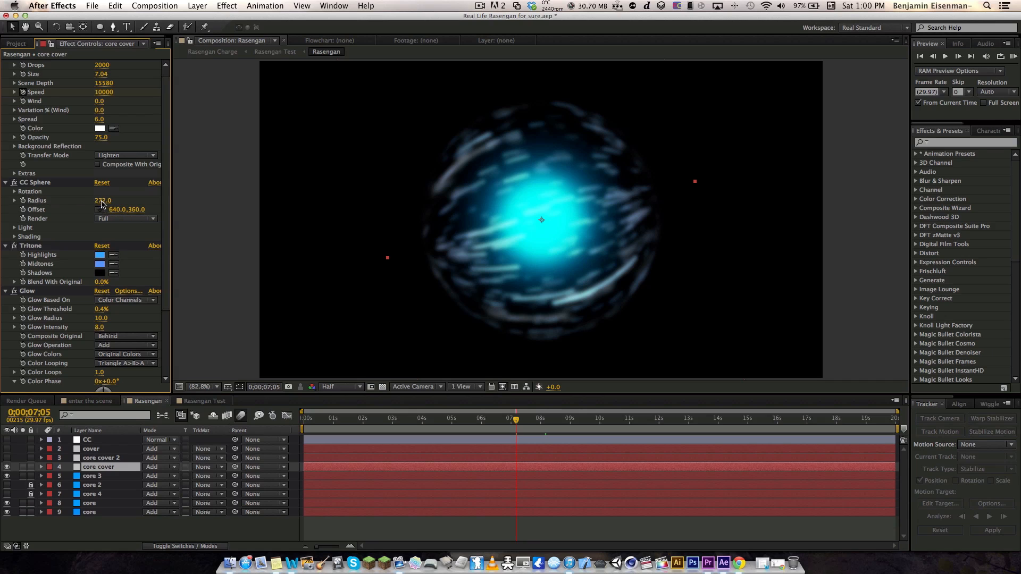
pyautogui.scroll(-5, 75, 205)
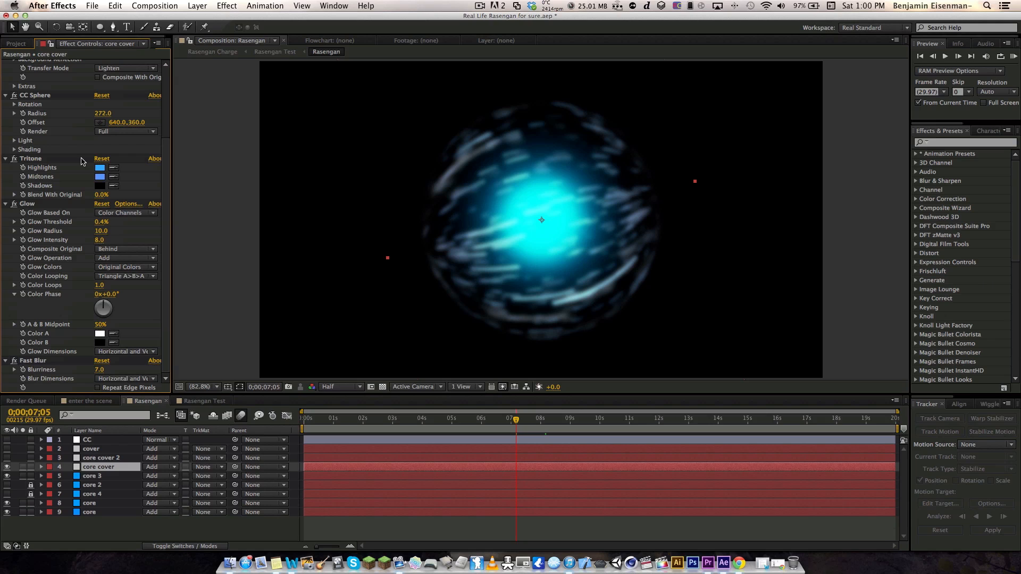
# Check the Tritone highlights and midtones colors and the Fast Blur settings of the core cover layer.
pyautogui.click(99, 168)
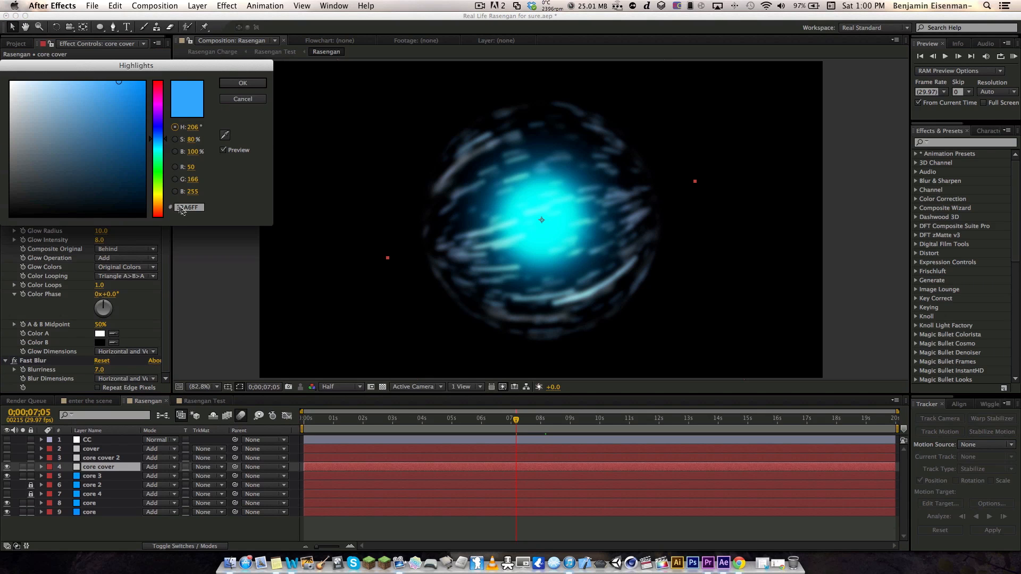
pyautogui.click(245, 99)
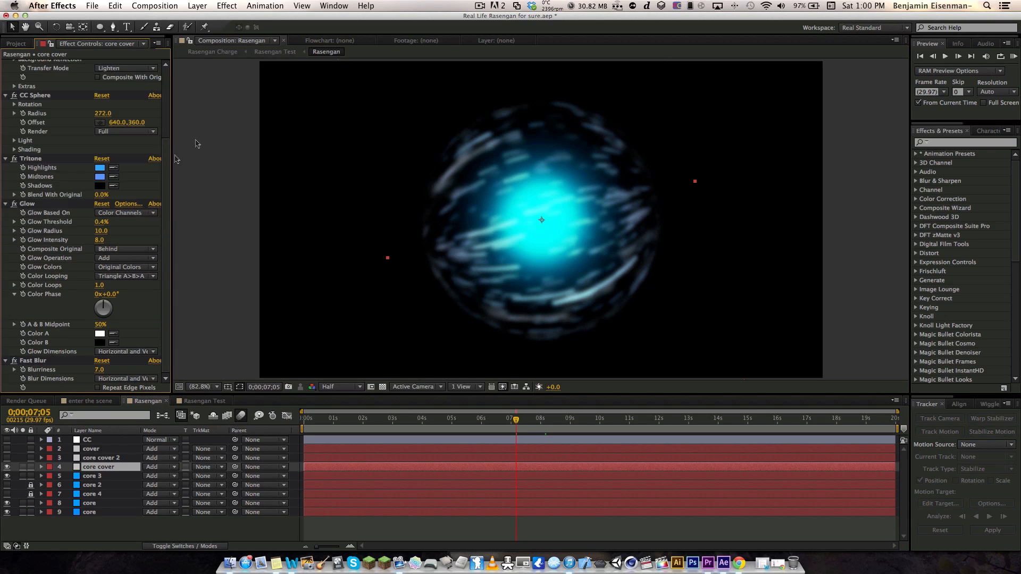
pyautogui.click(100, 177)
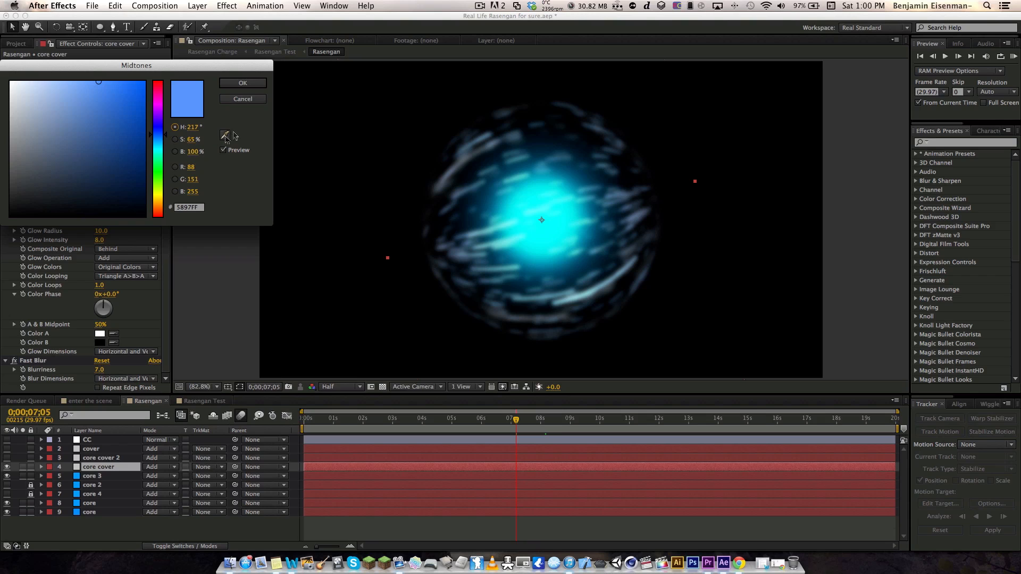
pyautogui.click(246, 99)
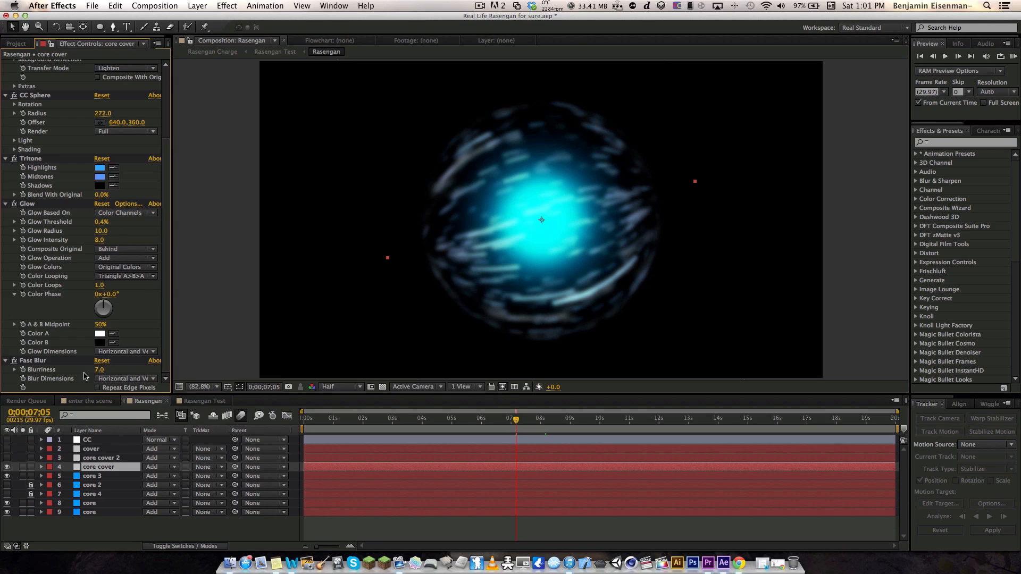
pyautogui.click(38, 363)
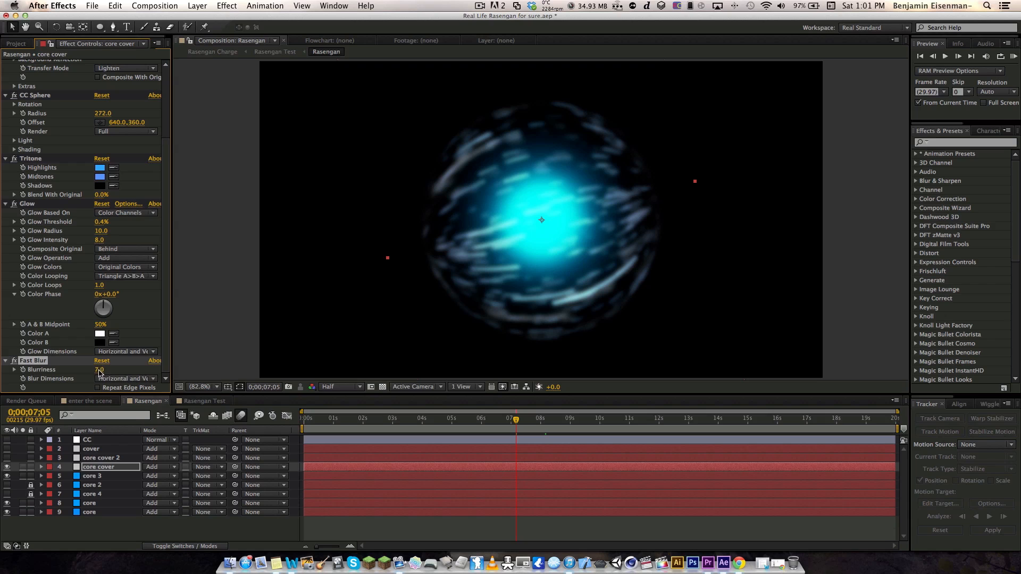
# Look through the core cover 2 layer's effect settings and make the layer visible.
pyautogui.click(109, 459)
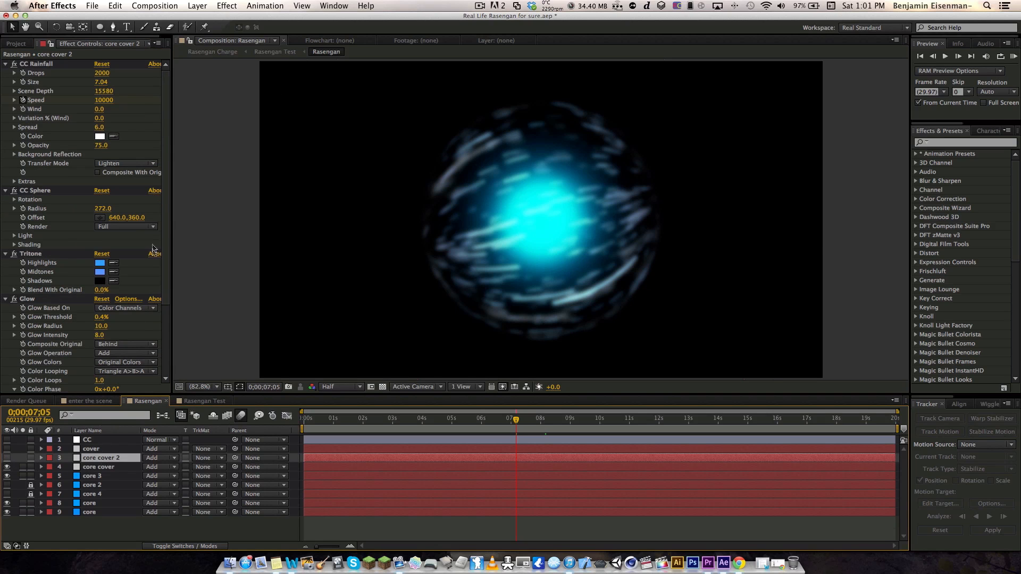
pyautogui.scroll(-5, 135, 368)
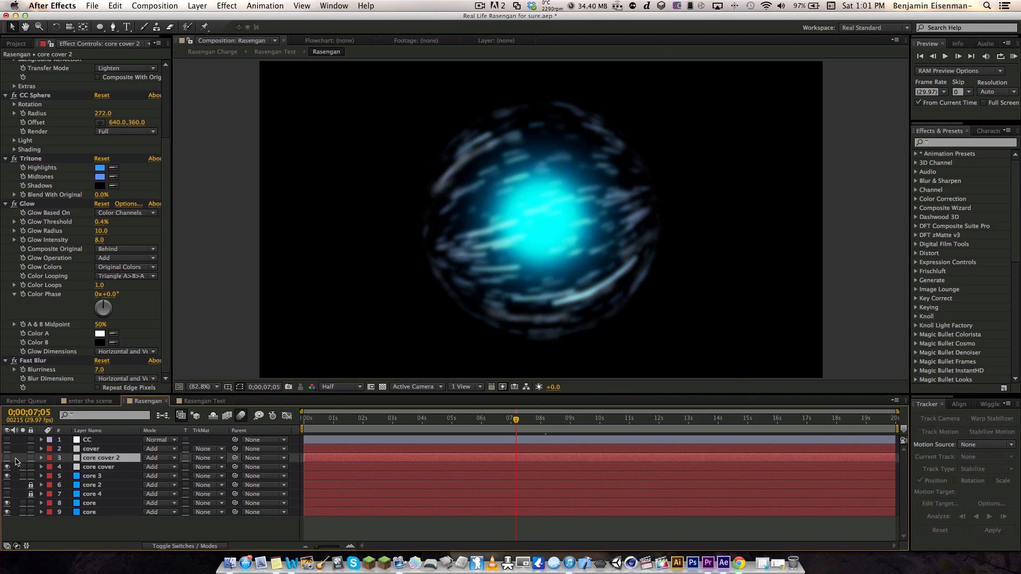
pyautogui.click(108, 467)
pyautogui.click(90, 459)
pyautogui.click(7, 459)
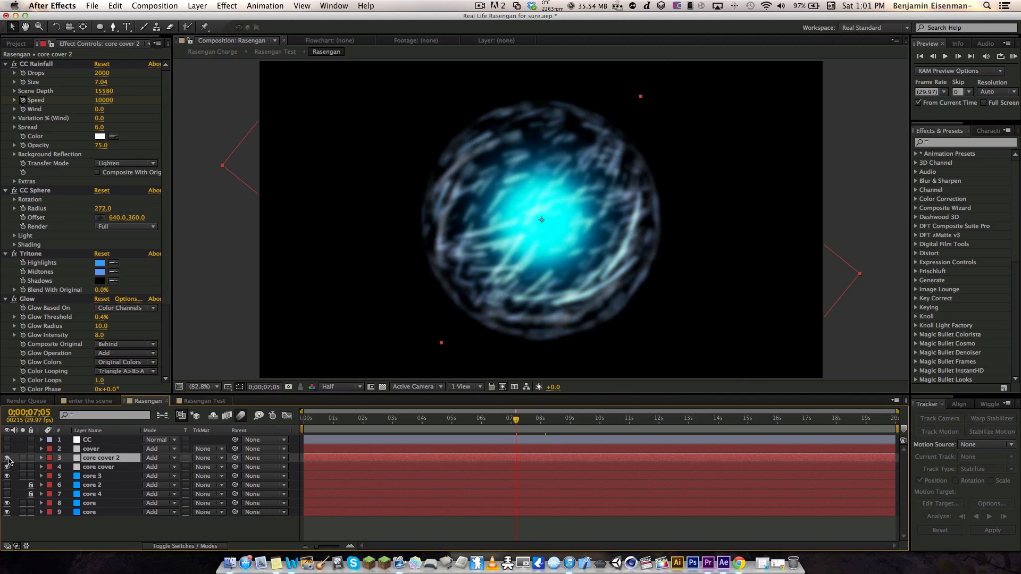
pyautogui.press('w')
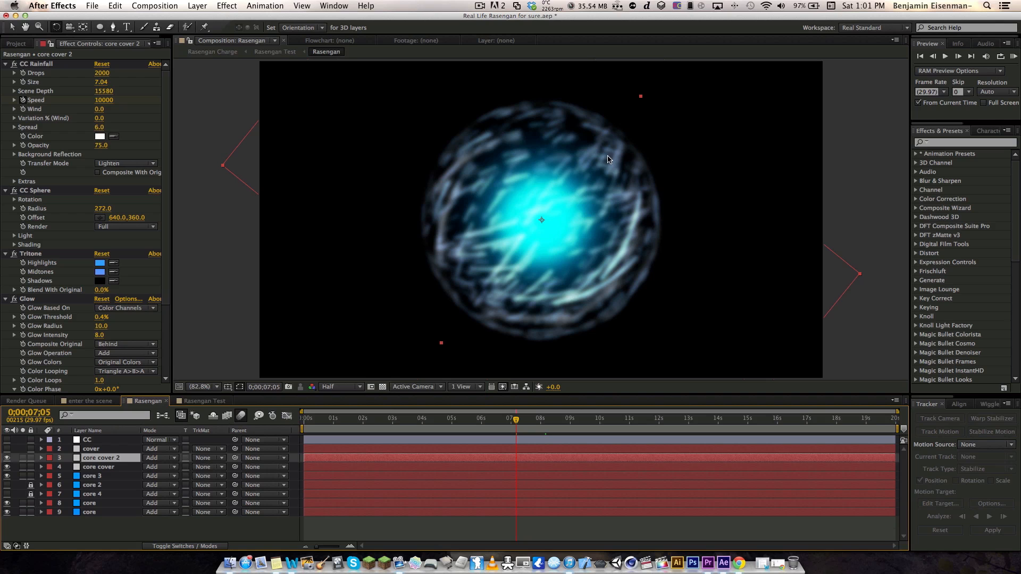
pyautogui.moveTo(608, 159)
pyautogui.mouseDown()
pyautogui.moveTo(412, 211)
pyautogui.moveTo(585, 94)
pyautogui.moveTo(555, 128)
pyautogui.mouseUp()
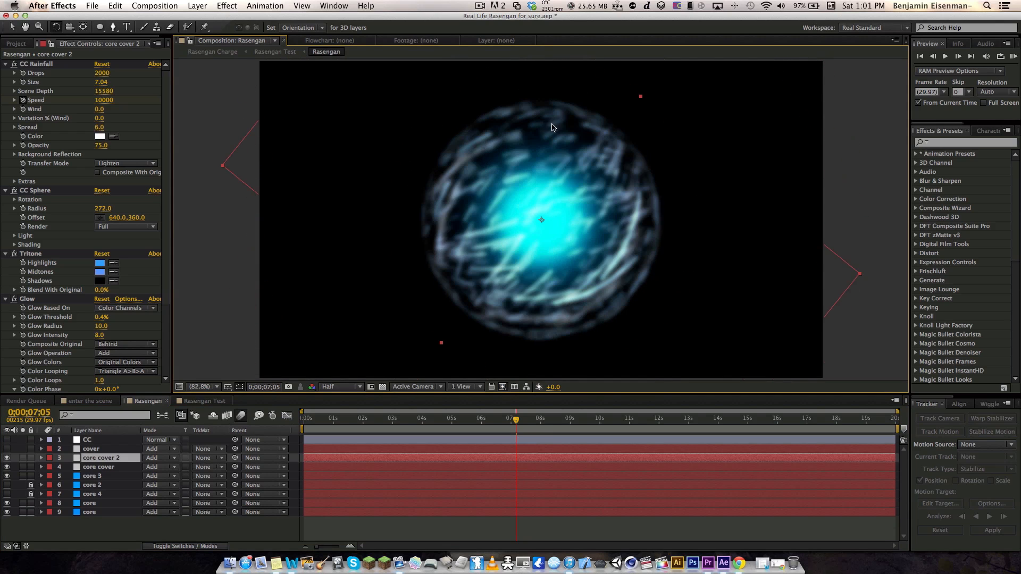
pyautogui.click(110, 527)
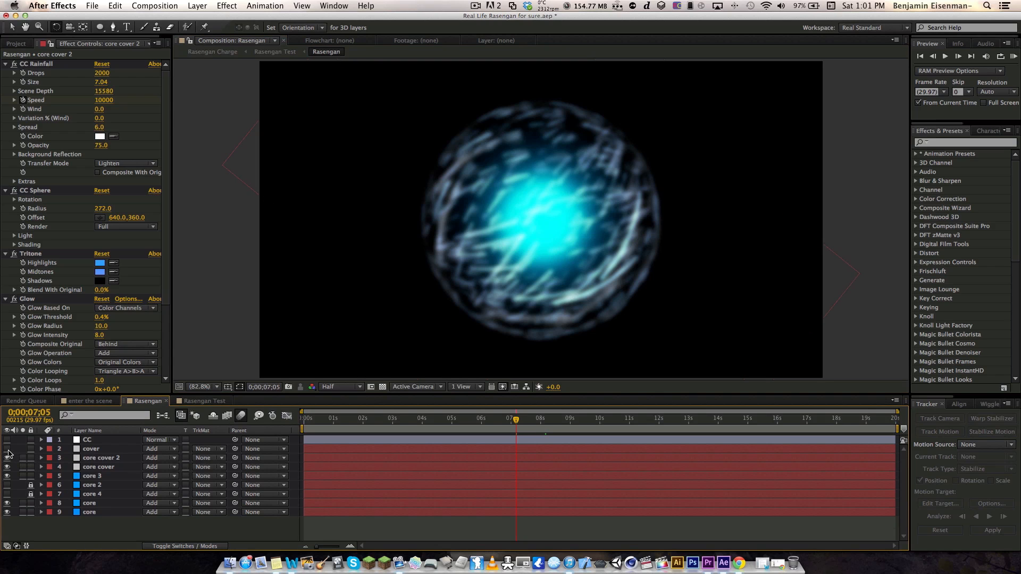
# Make the cover layer visible and select it to show its effect settings.
pyautogui.click(7, 449)
pyautogui.click(511, 189)
pyautogui.moveTo(512, 186); pyautogui.dragTo(511, 138)
pyautogui.press('super+z')
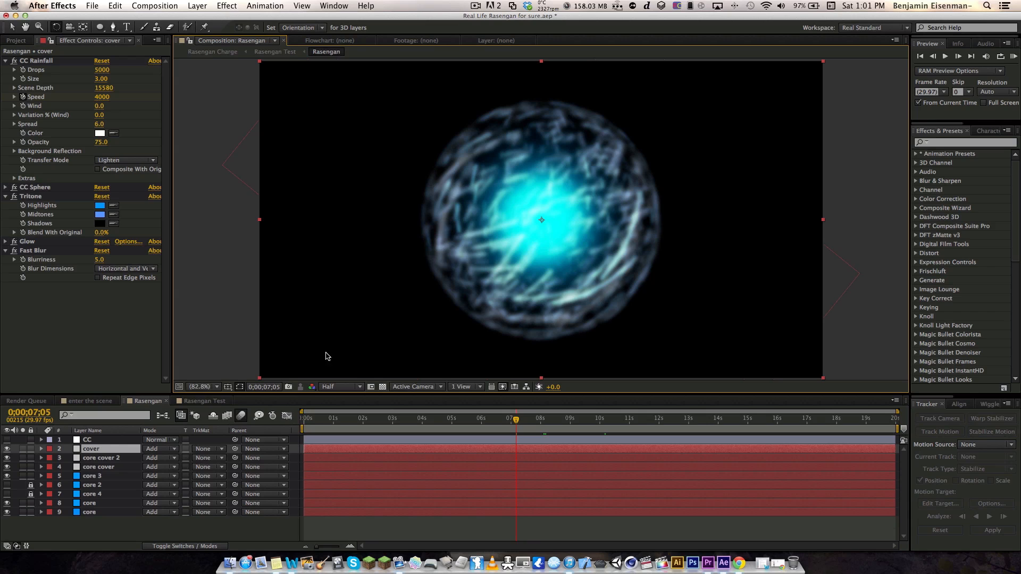
# Make the CC adjustment layer visible and select it, returning to the Selection tool.
pyautogui.click(7, 440)
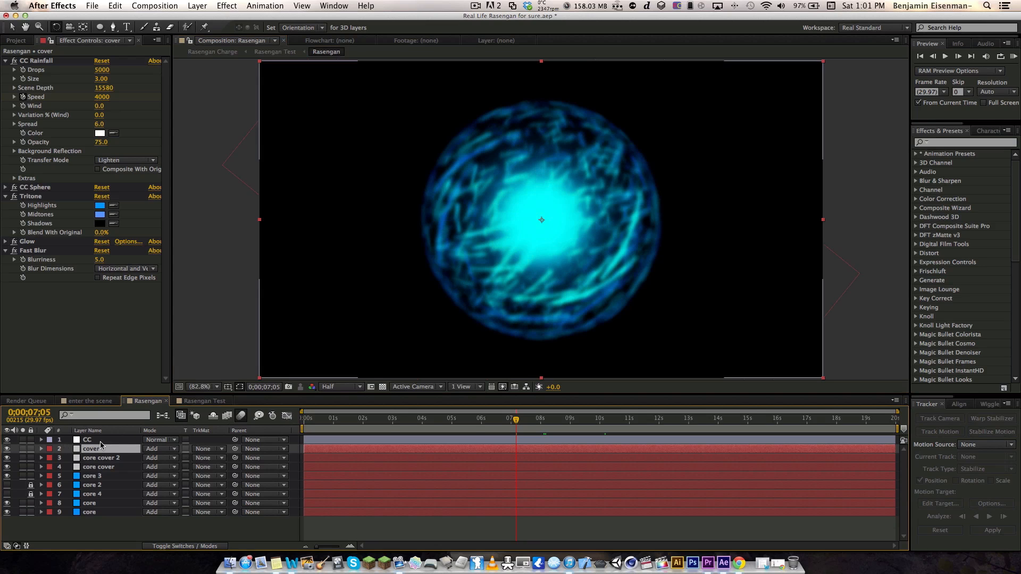
pyautogui.click(106, 439)
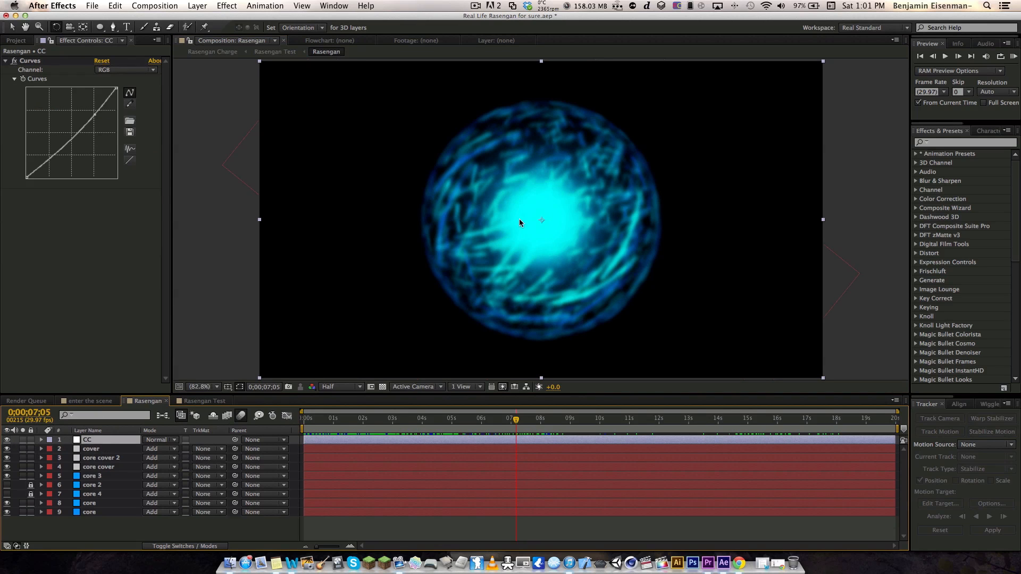
pyautogui.press('v')
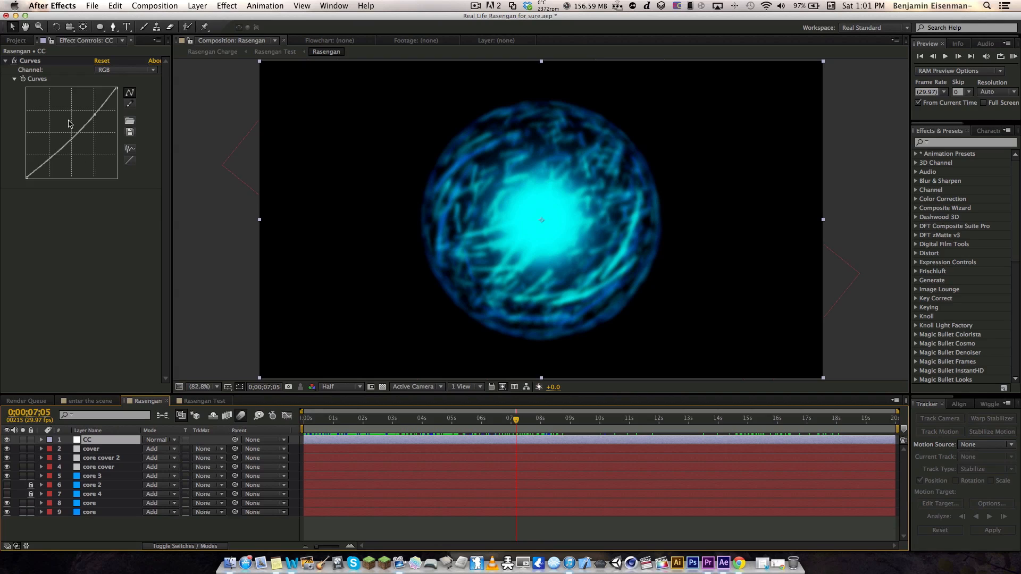
# Check the CC layer's Curves in the Blue channel, return the channel to RGB and save the project.
pyautogui.click(22, 61)
pyautogui.click(99, 70)
pyautogui.click(106, 83)
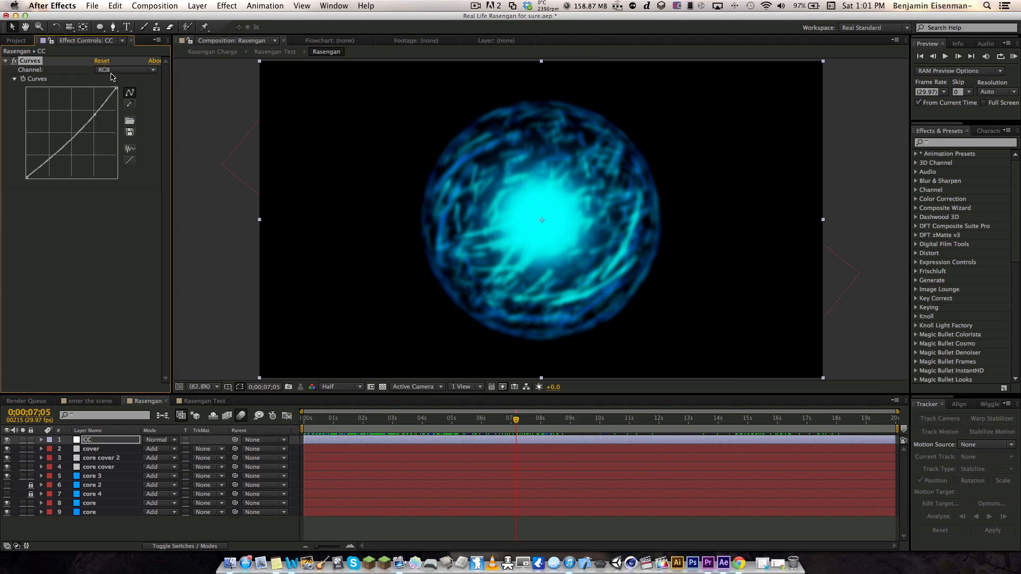
pyautogui.click(112, 72)
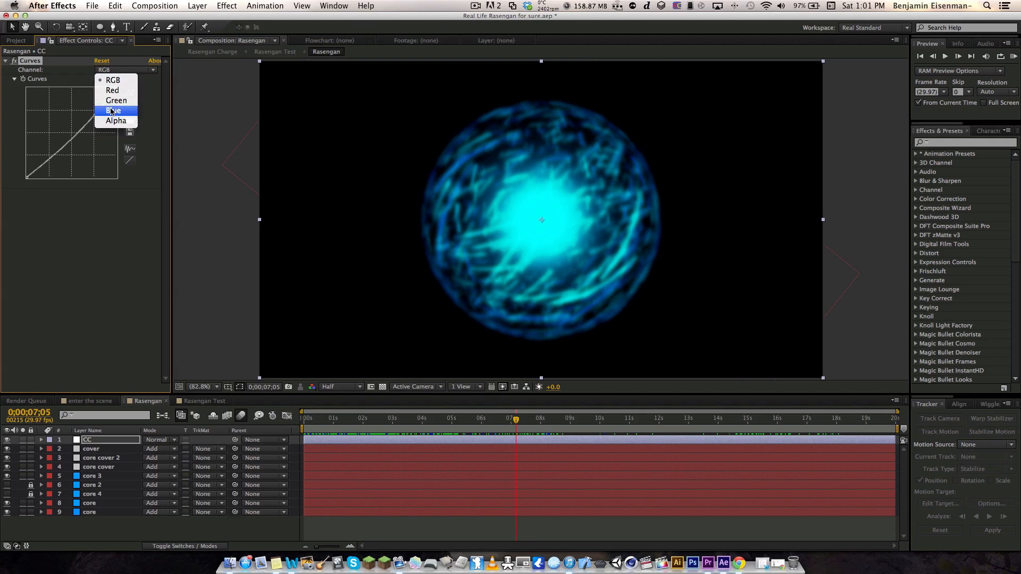
pyautogui.click(110, 109)
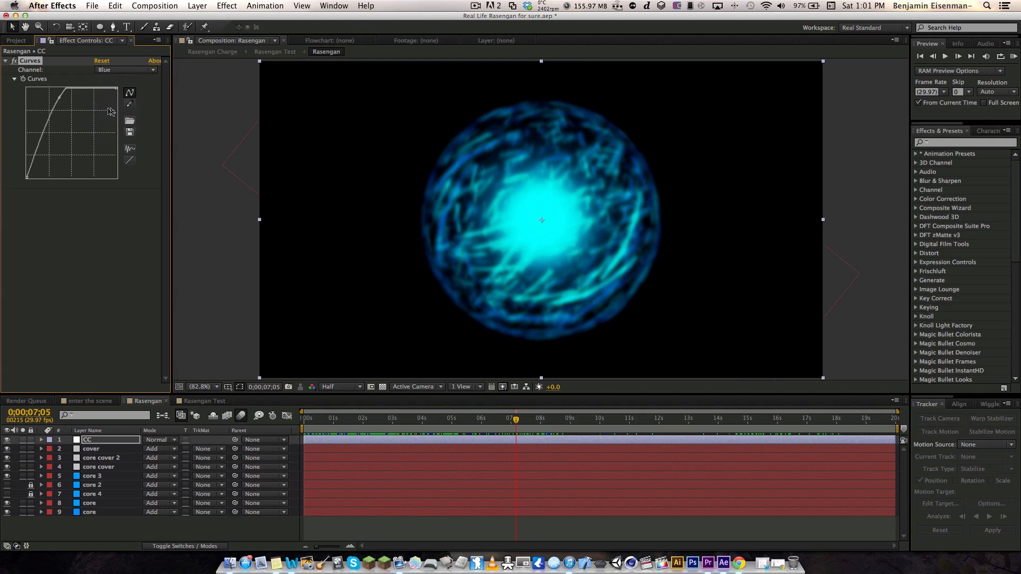
pyautogui.click(101, 72)
pyautogui.click(106, 81)
pyautogui.press('super+s')
# View the Rasengan Test composition, return to Rasengan and look through the project's Rasengan1 folder.
pyautogui.click(204, 400)
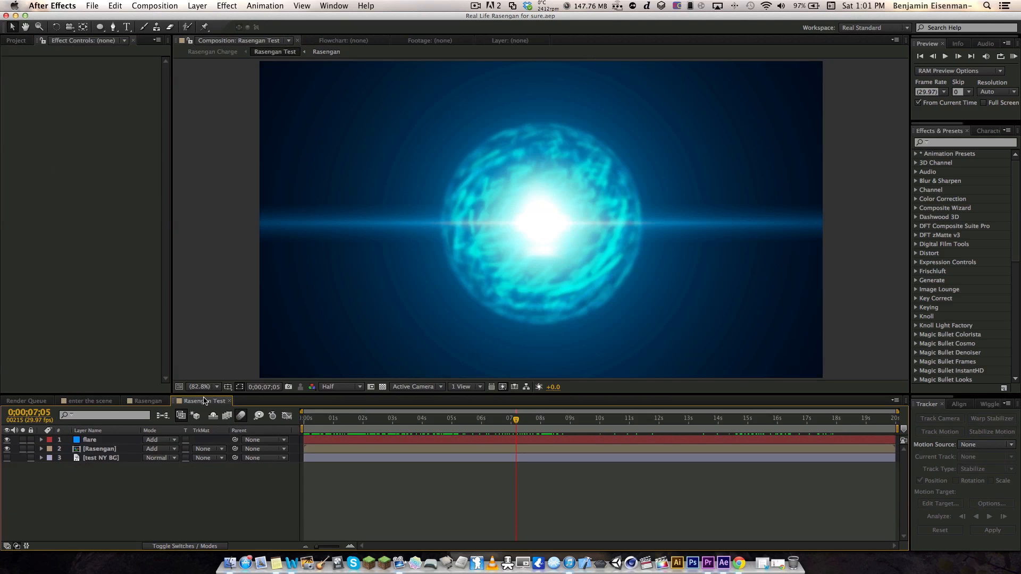
pyautogui.click(142, 402)
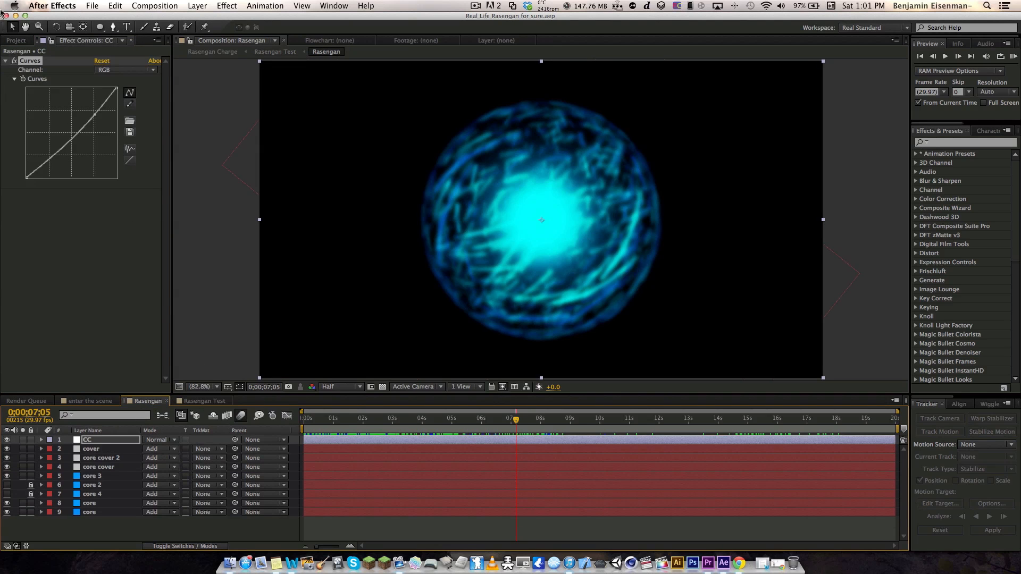
pyautogui.click(16, 41)
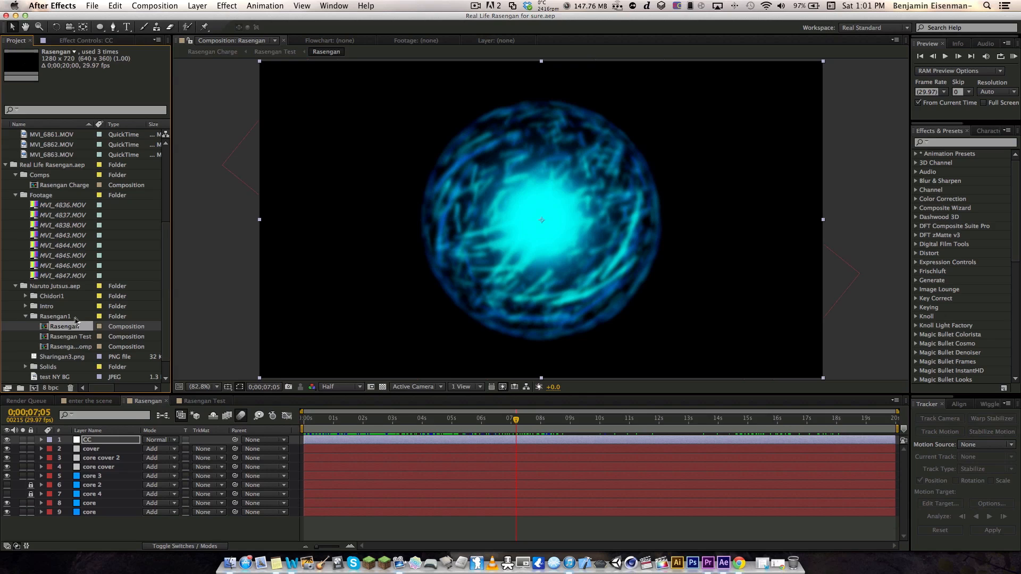
pyautogui.scroll(-2, 40, 372)
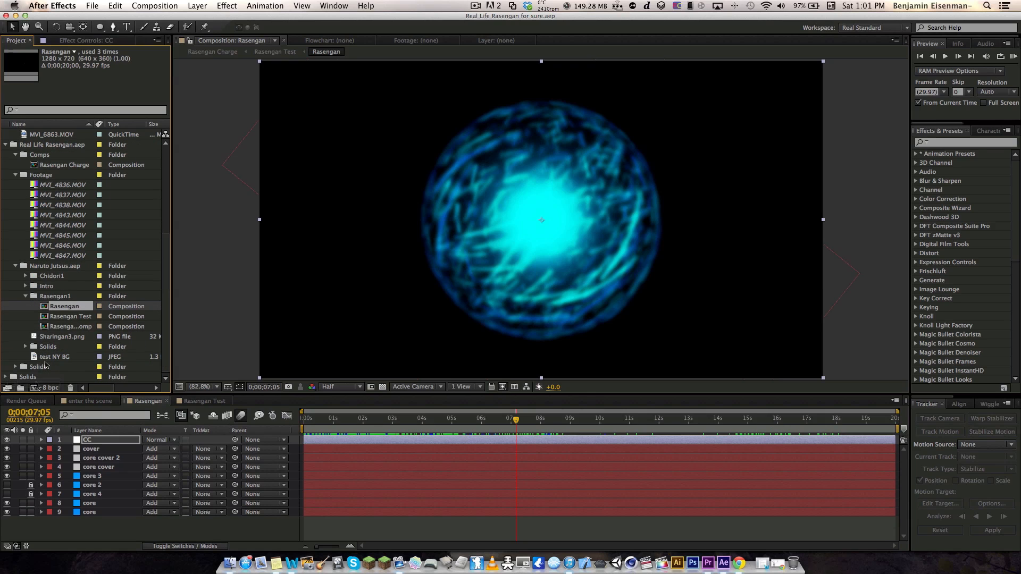
# Open the Rasengan Test composition and show the flare layer's Optical Flares settings.
pyautogui.click(217, 403)
pyautogui.click(107, 451)
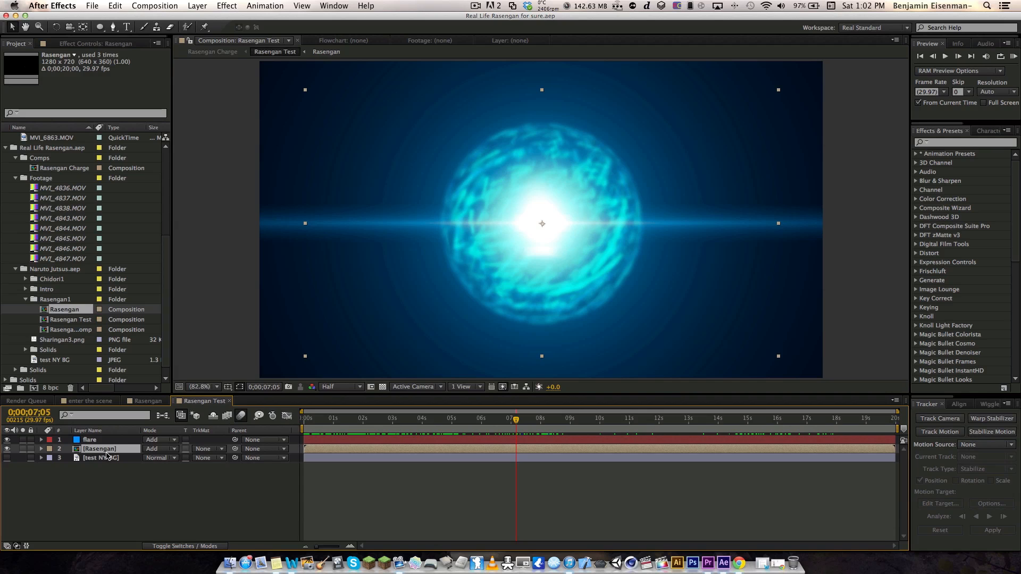
pyautogui.click(87, 440)
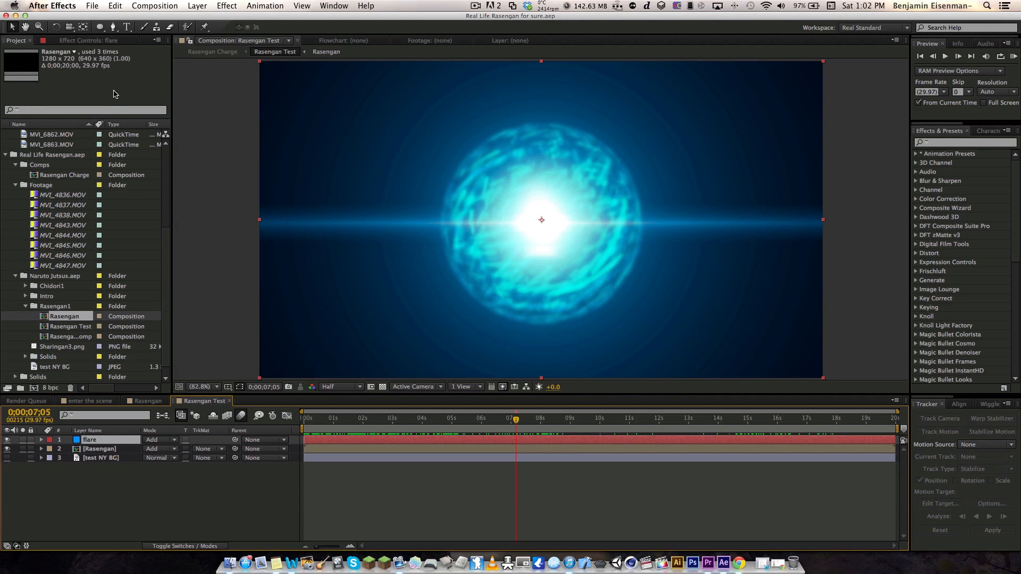
pyautogui.click(106, 42)
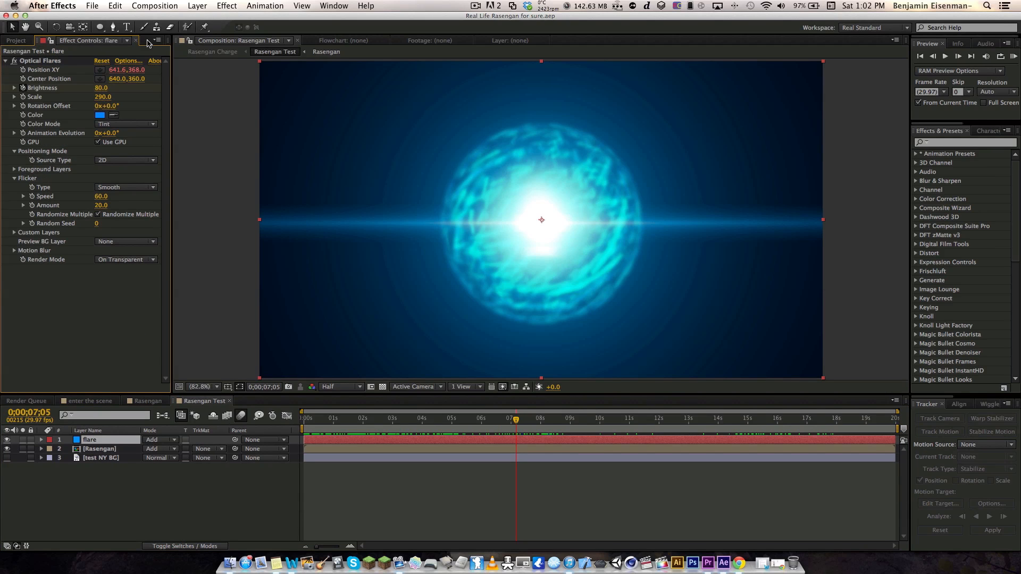
pyautogui.click(197, 5)
pyautogui.moveTo(202, 18)
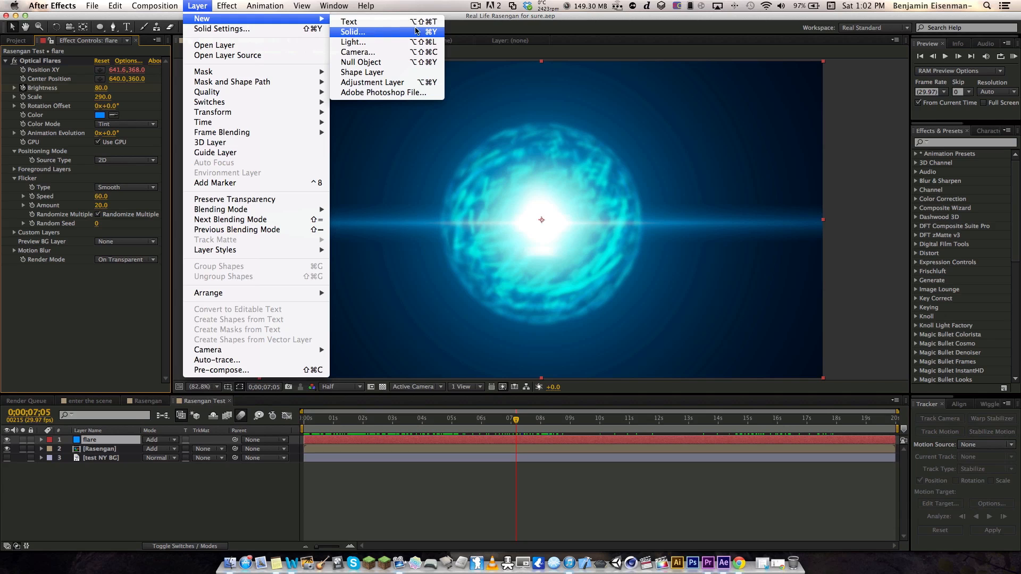
pyautogui.click(397, 33)
pyautogui.click(203, 6)
# View the flare layer's Optical Flares options and its flare color, cancelling both without changes.
pyautogui.click(173, 42)
pyautogui.click(139, 62)
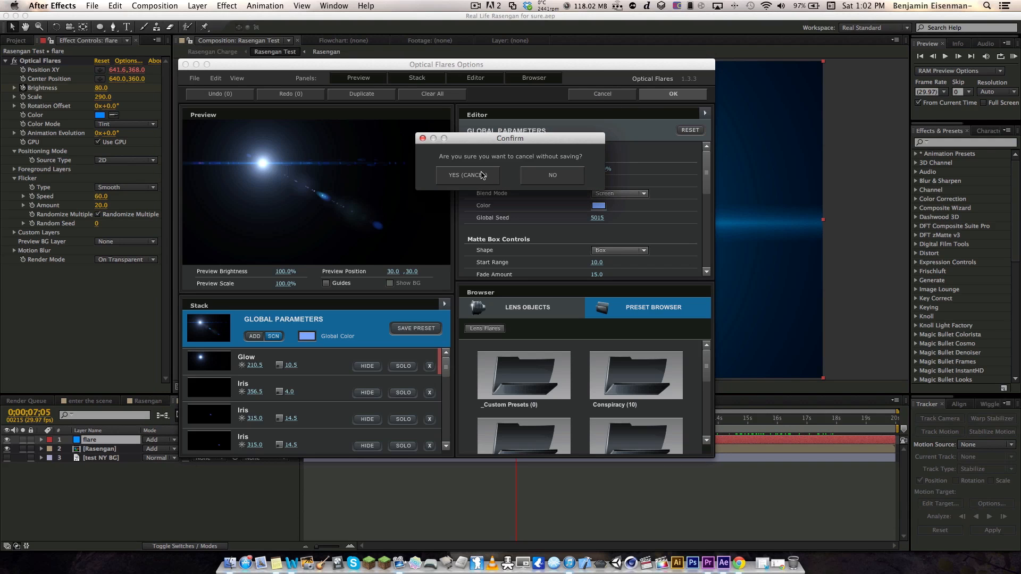
pyautogui.click(484, 184)
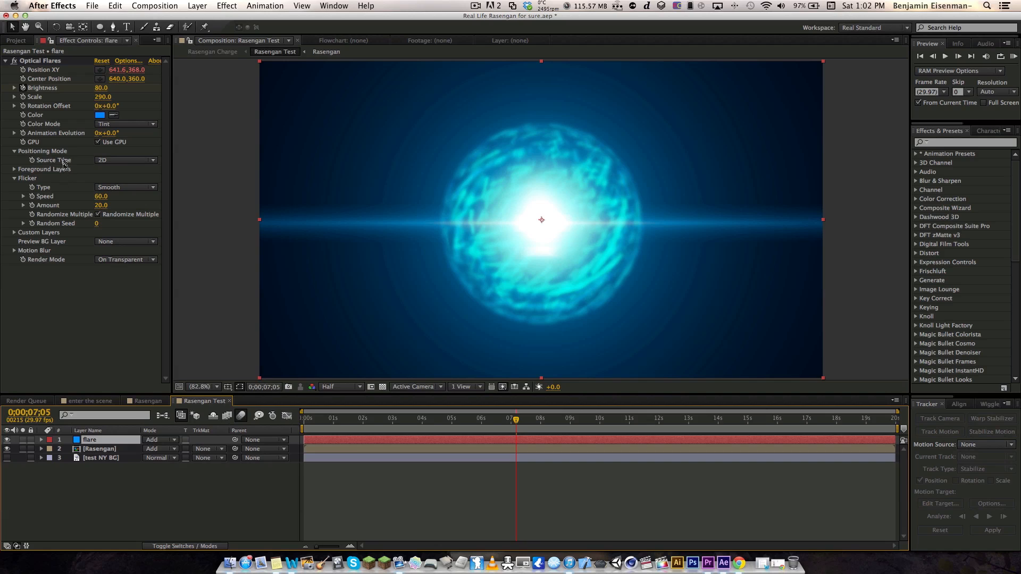
pyautogui.click(100, 114)
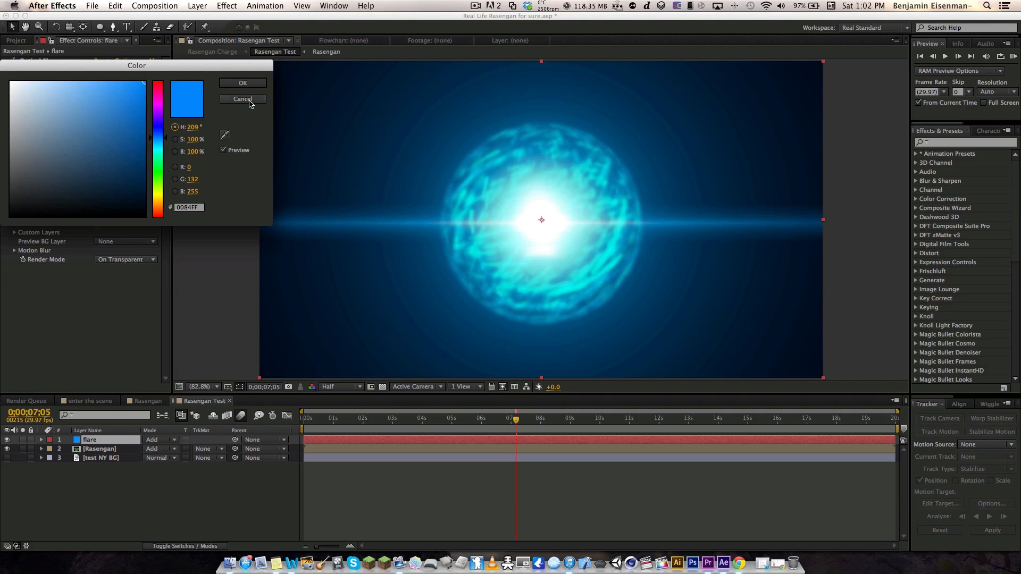
pyautogui.click(243, 99)
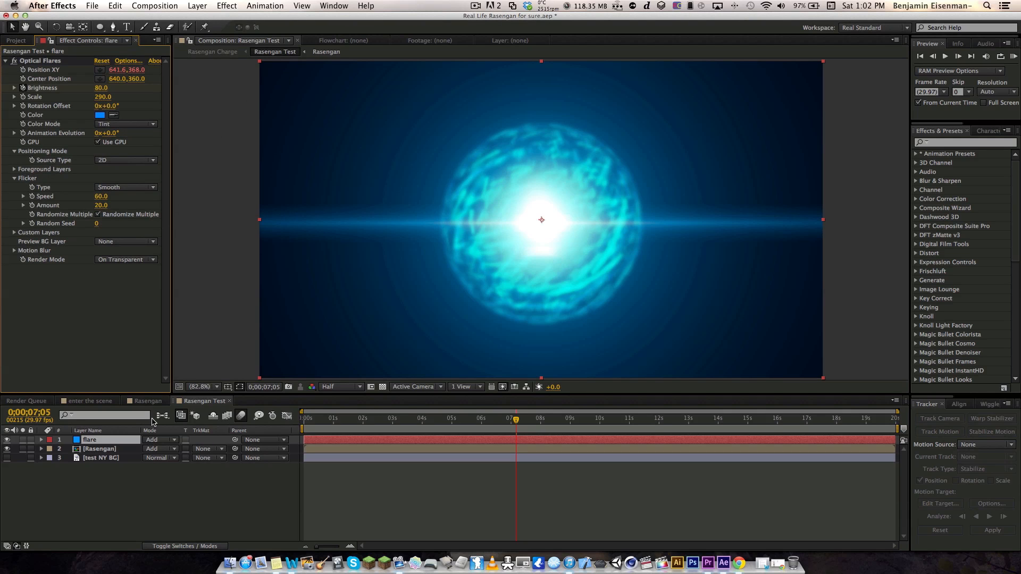
# Check the Render Mode choices of the flare layer's Optical Flares effect, keeping On Transparent.
pyautogui.click(126, 448)
pyautogui.click(126, 440)
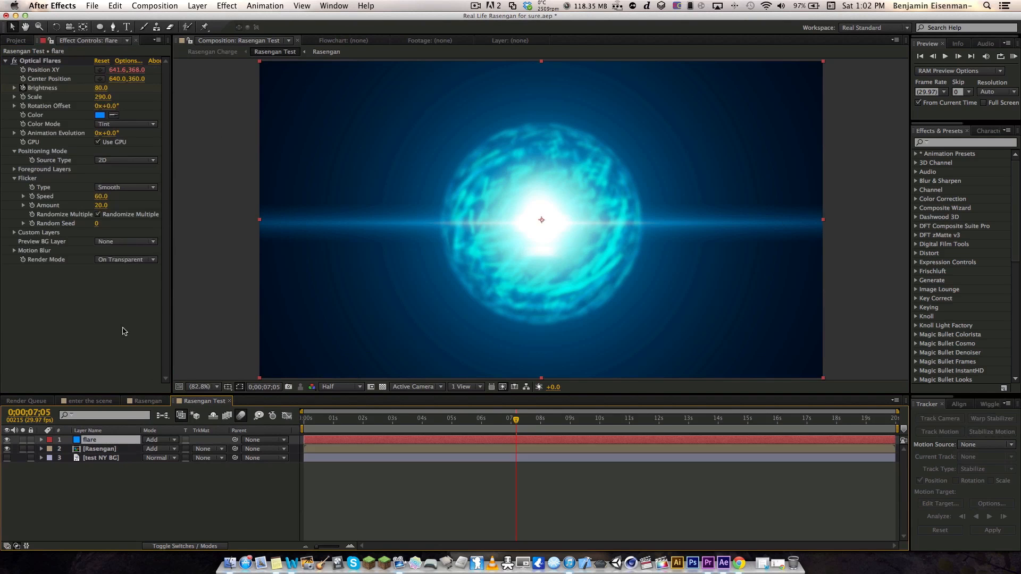
pyautogui.click(129, 260)
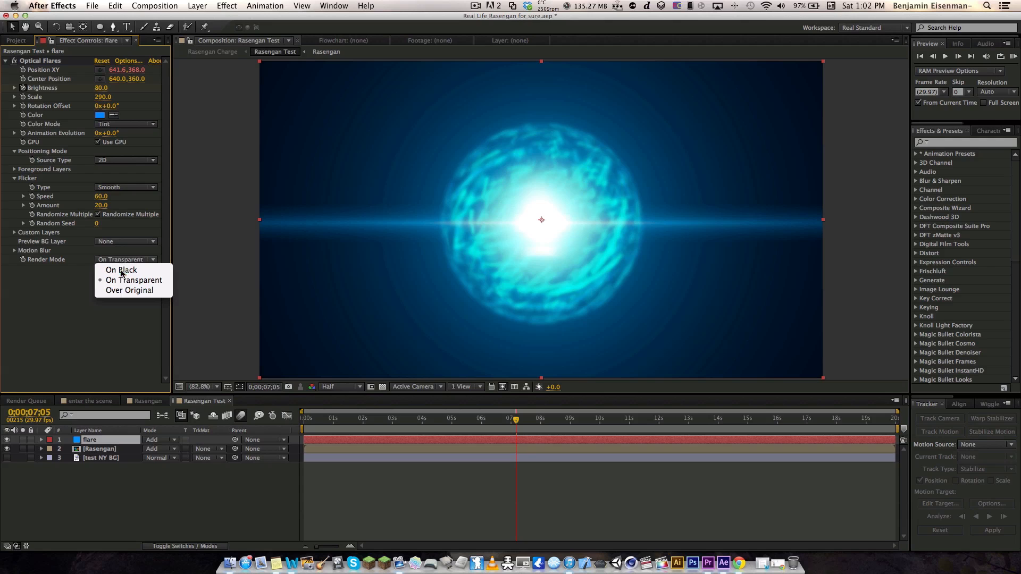
pyautogui.click(45, 321)
# Check the blending modes of the flare and Rasengan layers, keeping both on Add.
pyautogui.click(162, 533)
pyautogui.click(106, 439)
pyautogui.click(158, 440)
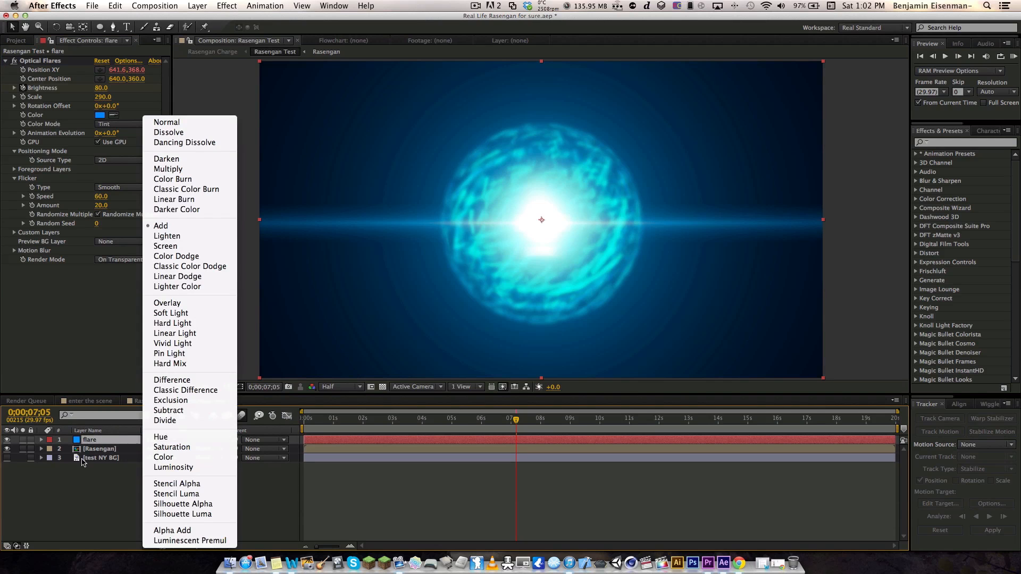
pyautogui.click(82, 458)
pyautogui.click(137, 448)
pyautogui.click(154, 450)
pyautogui.click(120, 451)
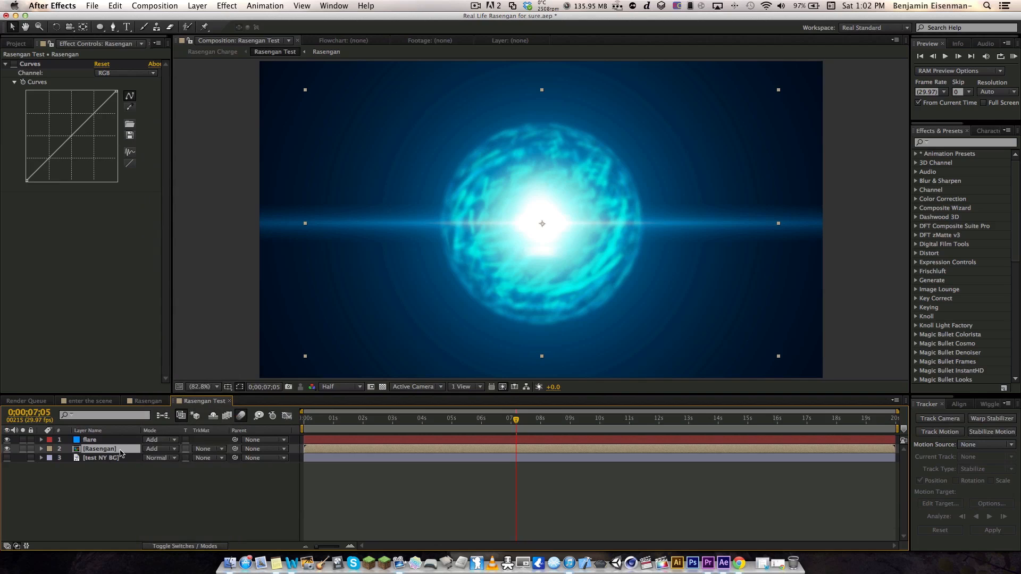
pyautogui.click(119, 443)
pyautogui.click(118, 450)
pyautogui.click(119, 468)
pyautogui.click(134, 451)
pyautogui.click(122, 440)
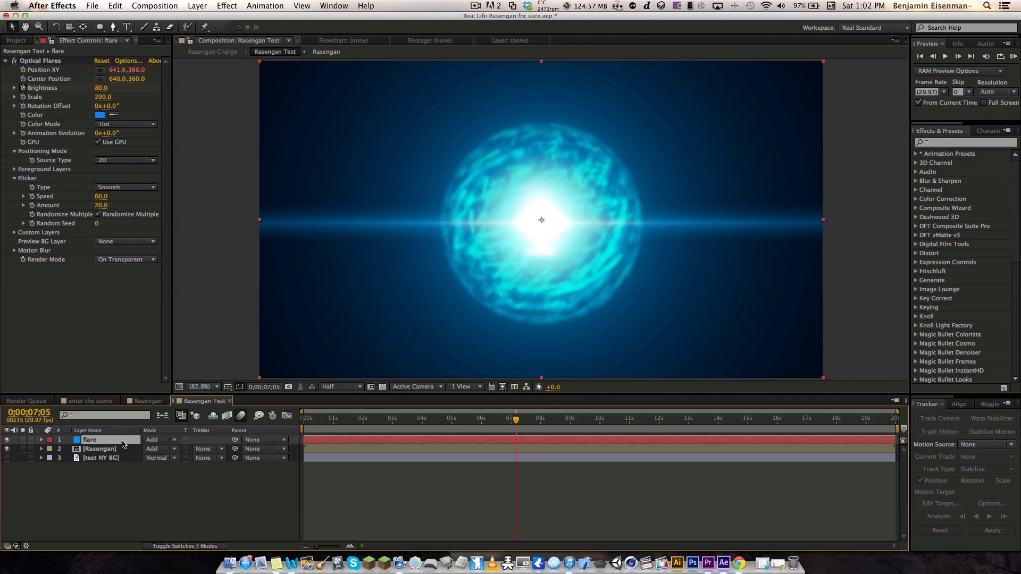
pyautogui.click(121, 469)
pyautogui.click(121, 450)
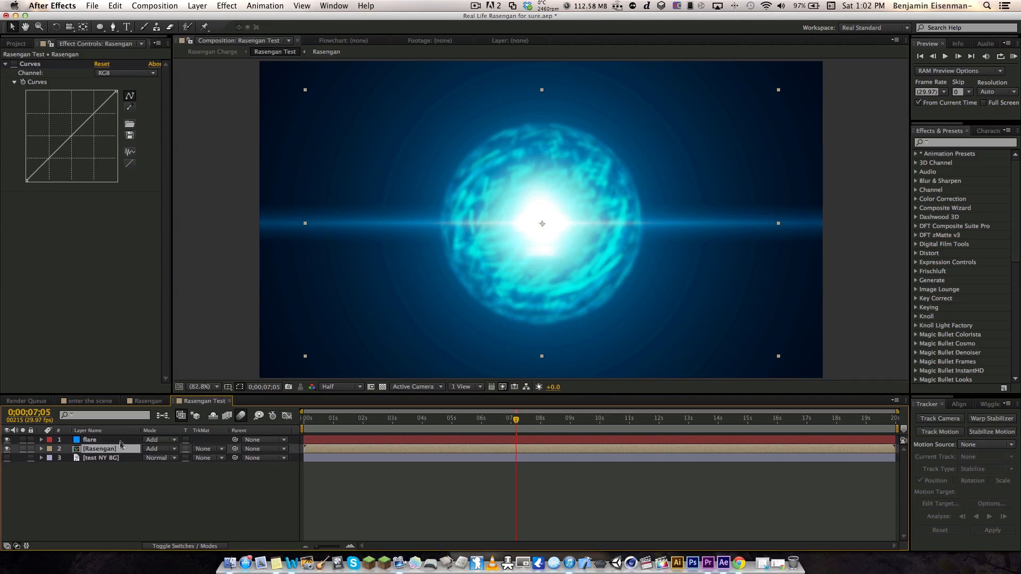
pyautogui.click(122, 441)
pyautogui.click(123, 475)
pyautogui.click(122, 449)
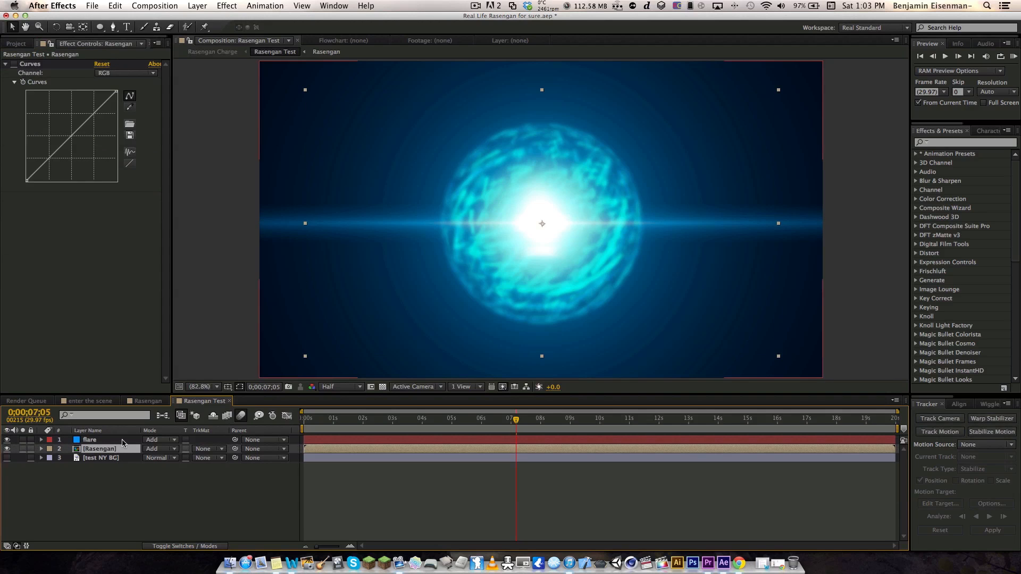
pyautogui.click(122, 441)
pyautogui.click(121, 450)
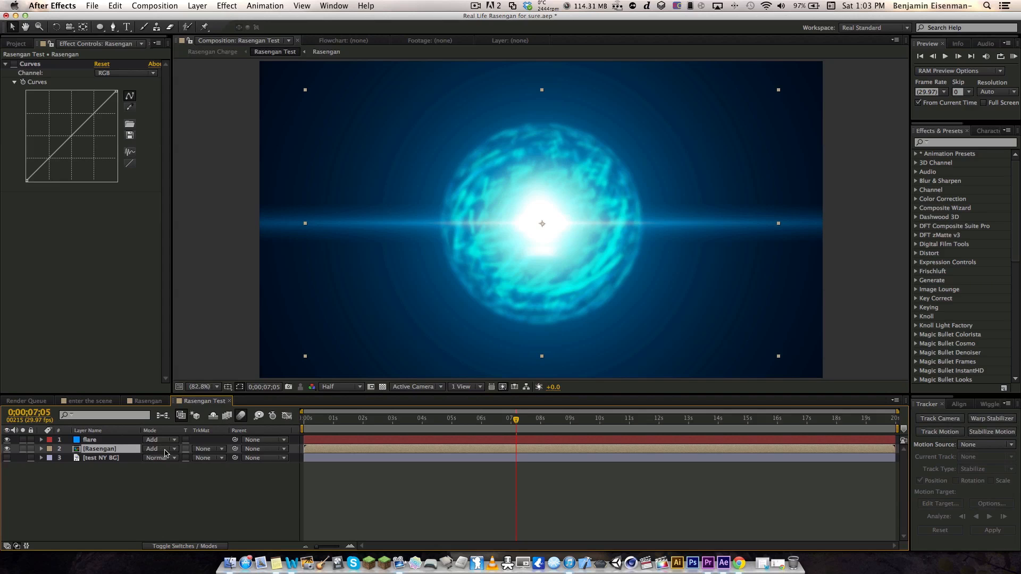
pyautogui.click(108, 476)
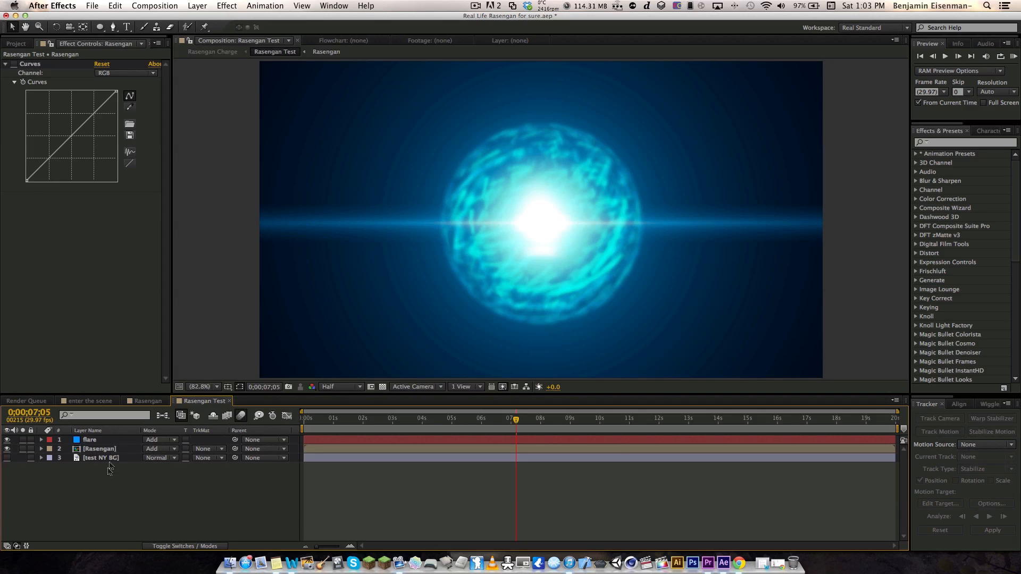
pyautogui.click(117, 442)
pyautogui.click(114, 451)
pyautogui.click(115, 441)
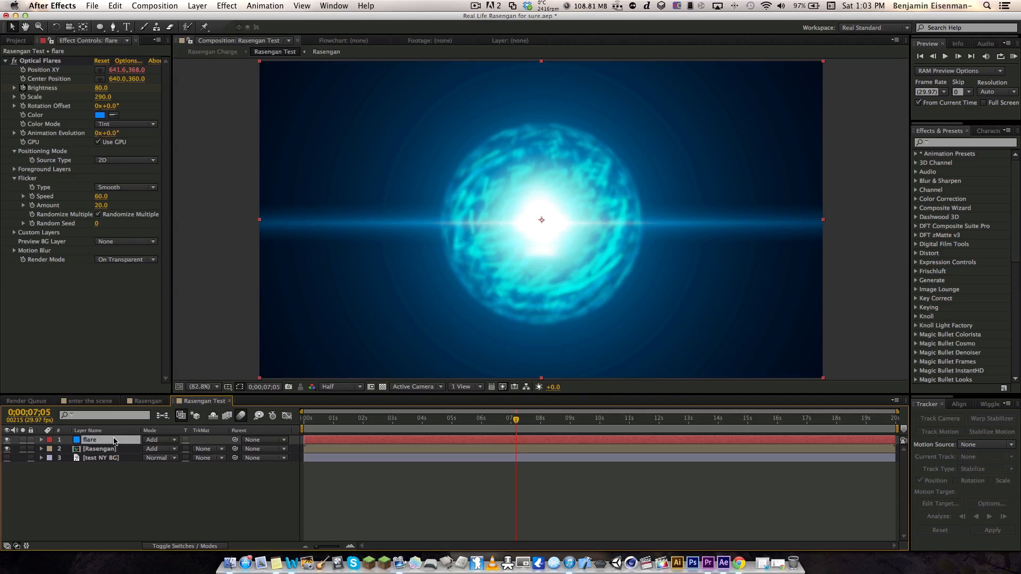
# Go to the start of the Rasengan Test timeline and reveal the flare layer's keyframed properties.
pyautogui.moveTo(341, 422); pyautogui.dragTo(290, 427)
pyautogui.click(124, 472)
pyautogui.click(126, 441)
pyautogui.press('u')
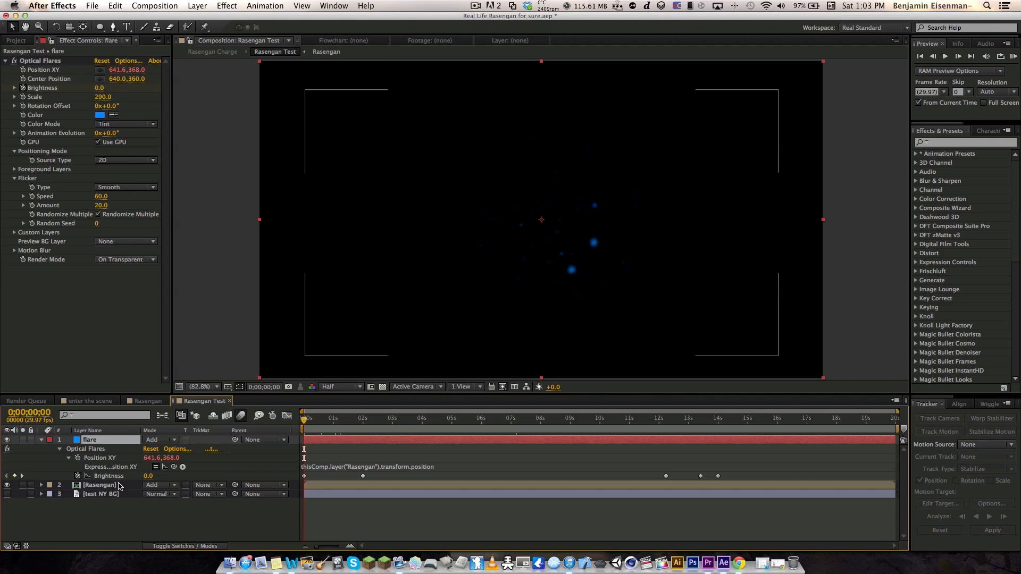
# Open the Rasengan composition, reveal Scale on the two lowest core layers and scrub to 0;00;04;26.
pyautogui.doubleClick(101, 485)
pyautogui.click(116, 520)
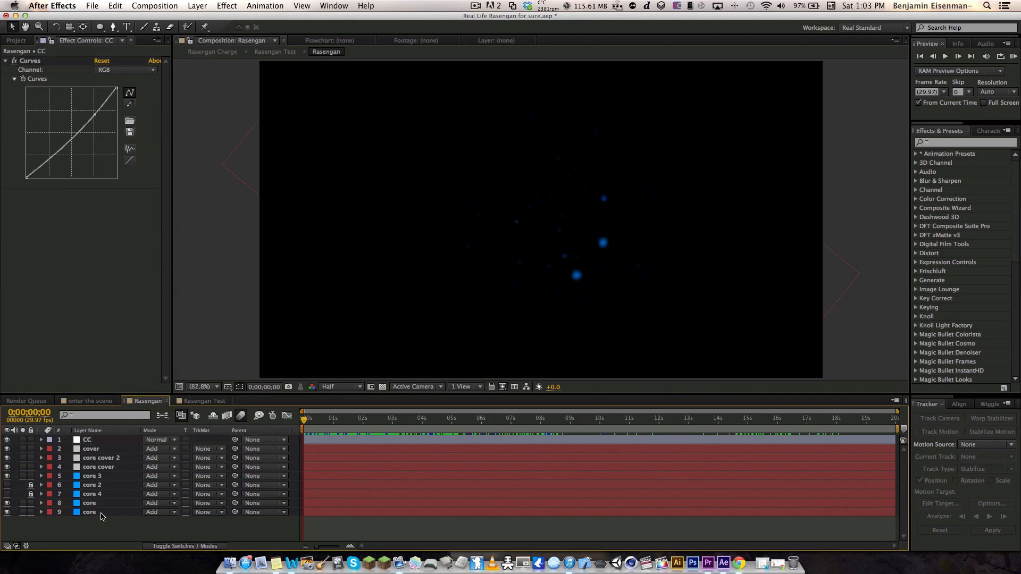
pyautogui.click(104, 513)
pyautogui.press('s')
pyautogui.click(107, 504)
pyautogui.press('s')
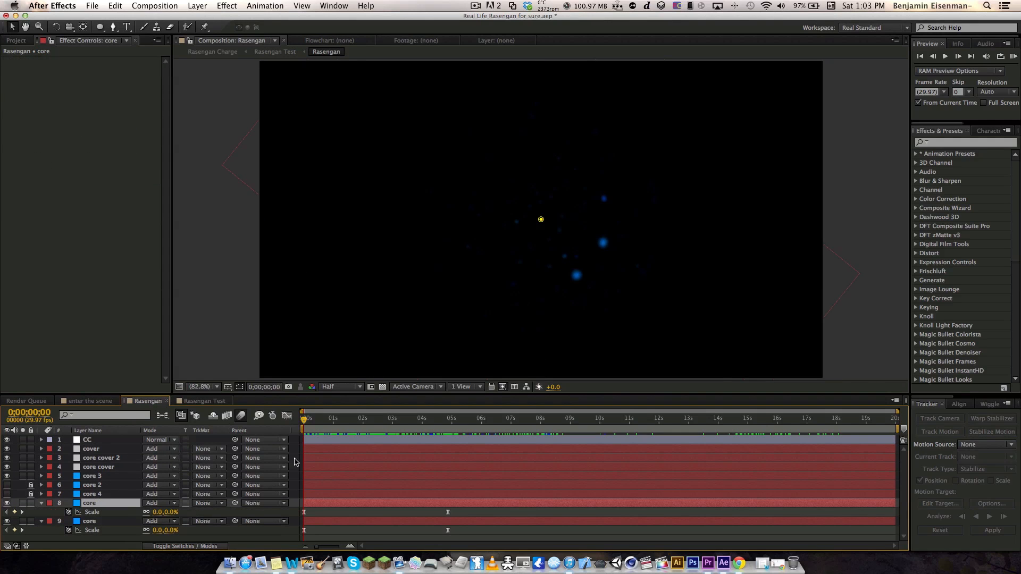
pyautogui.moveTo(320, 424); pyautogui.dragTo(448, 428)
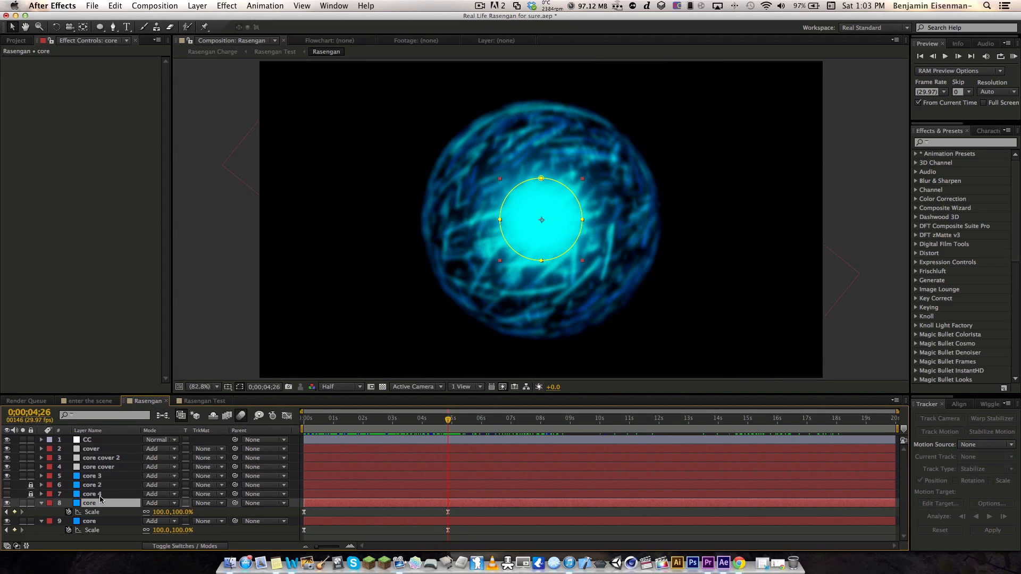
# Reveal the keyframed properties of the core cover and core 3 layers.
pyautogui.click(101, 477)
pyautogui.press('s')
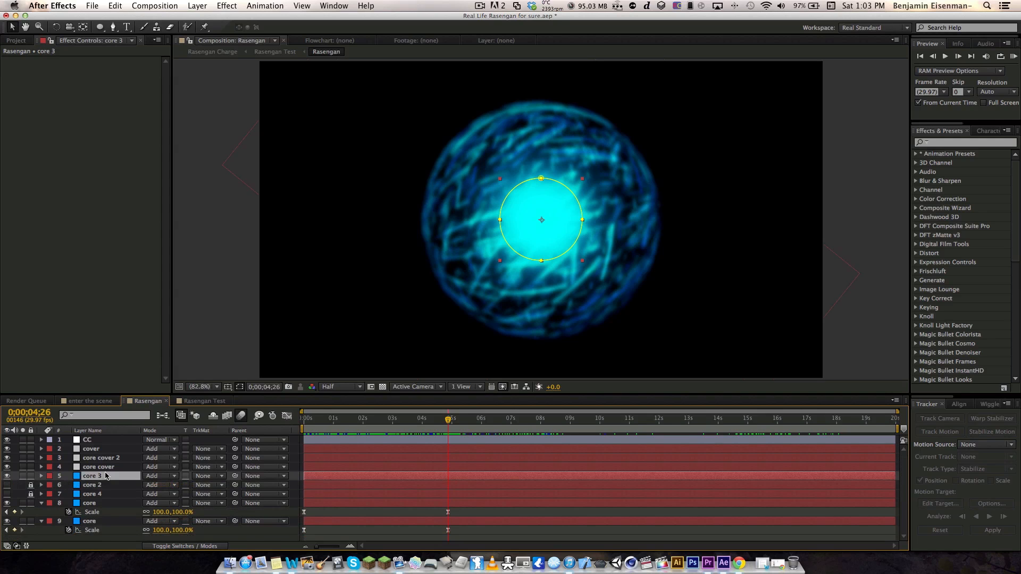
pyautogui.click(99, 467)
pyautogui.press('u')
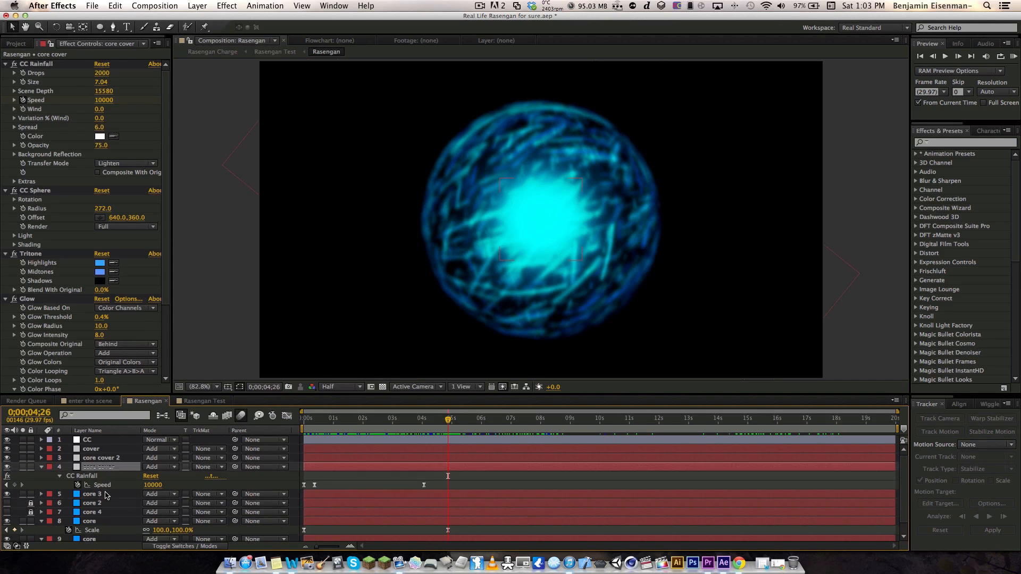
pyautogui.click(105, 495)
pyautogui.press('u')
# Scrub through the core cover layer's CC Rainfall Speed keyframes from the start to 0;00;04;02.
pyautogui.click(120, 458)
pyautogui.click(113, 467)
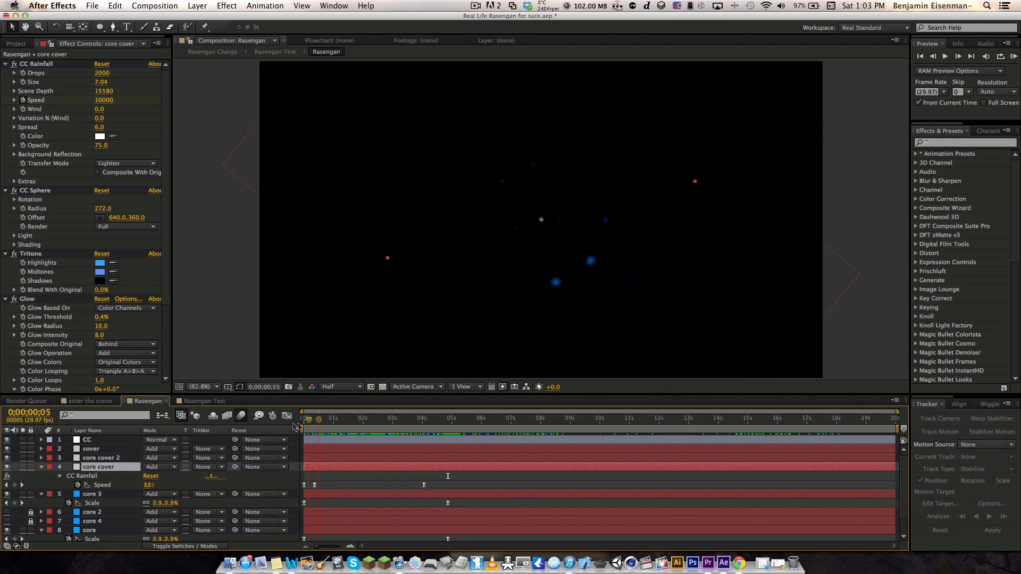
pyautogui.press('Home')
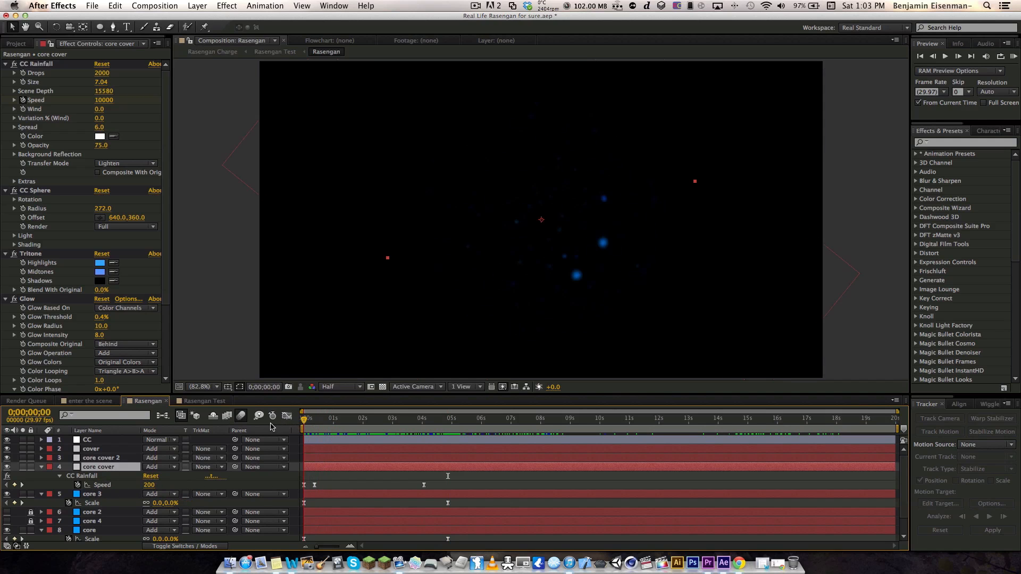
pyautogui.moveTo(305, 424); pyautogui.dragTo(420, 429)
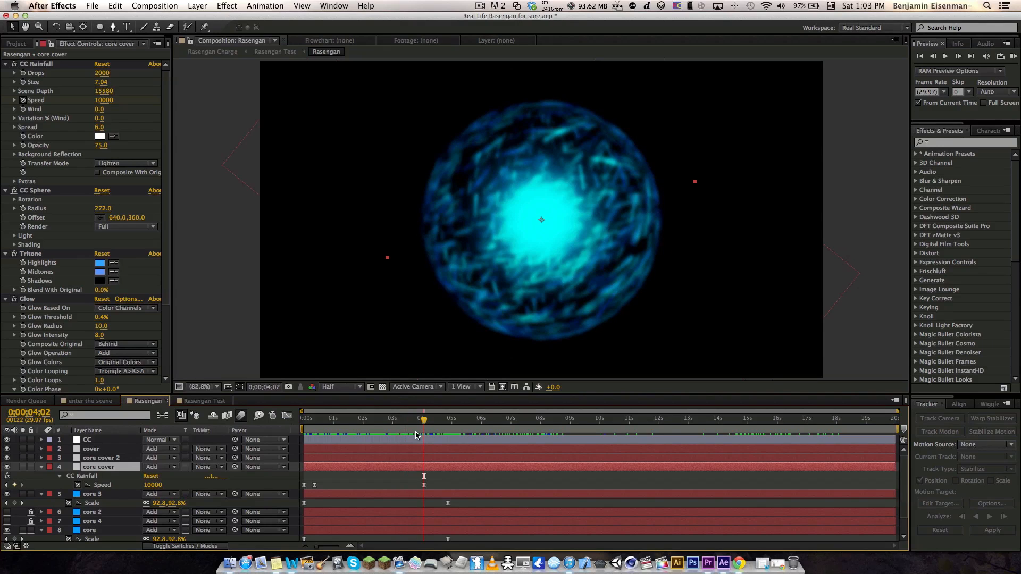
# Reveal the CC Rainfall Speed keyframes of the core cover 2 and cover layers.
pyautogui.click(111, 459)
pyautogui.press('u')
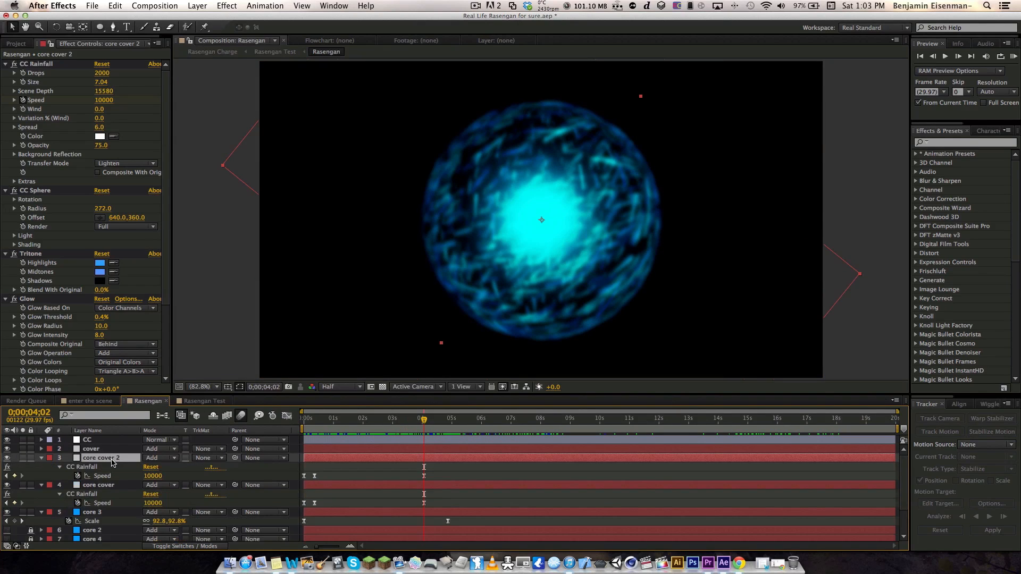
pyautogui.press('u')
pyautogui.click(117, 450)
pyautogui.press('u')
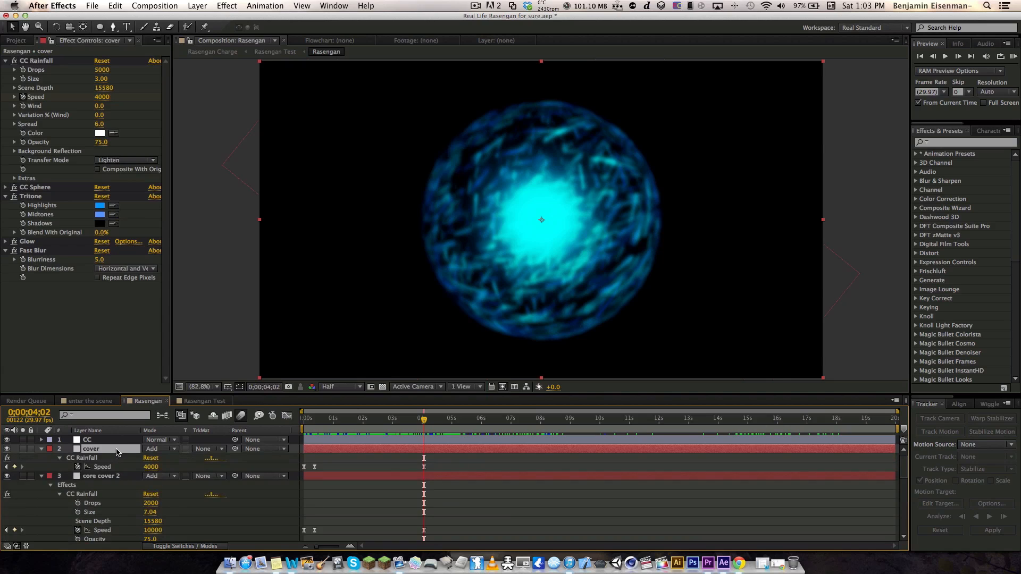
pyautogui.click(112, 475)
pyautogui.press('u')
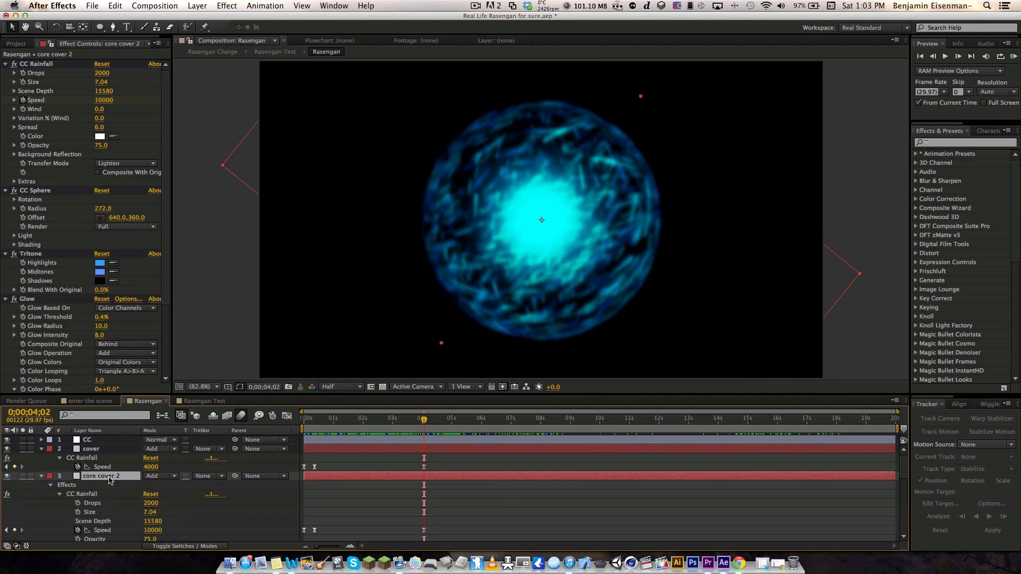
# Collapse the expanded properties of all cover and core layers and select the CC layer.
pyautogui.click(43, 450)
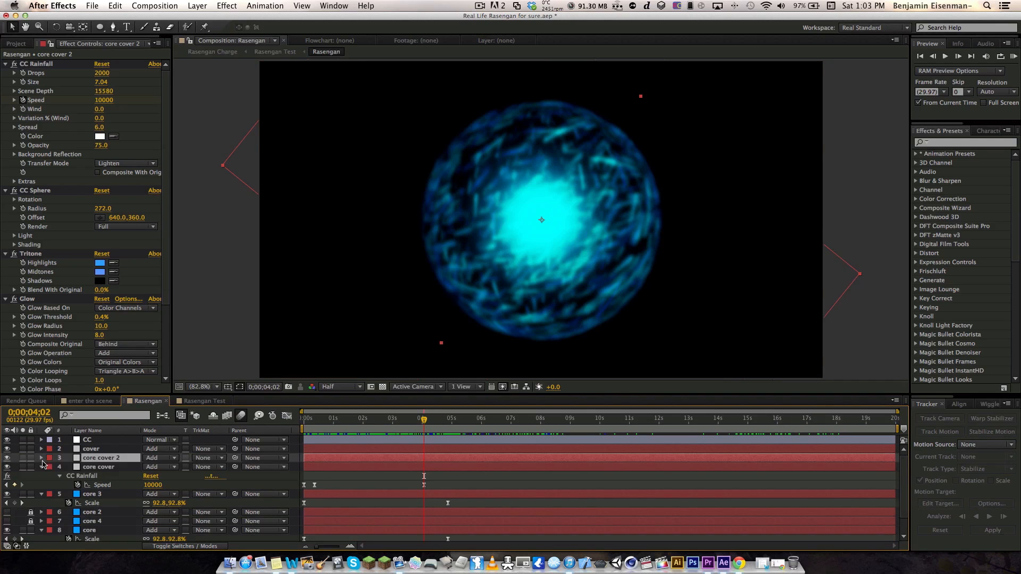
pyautogui.click(42, 467)
pyautogui.click(42, 476)
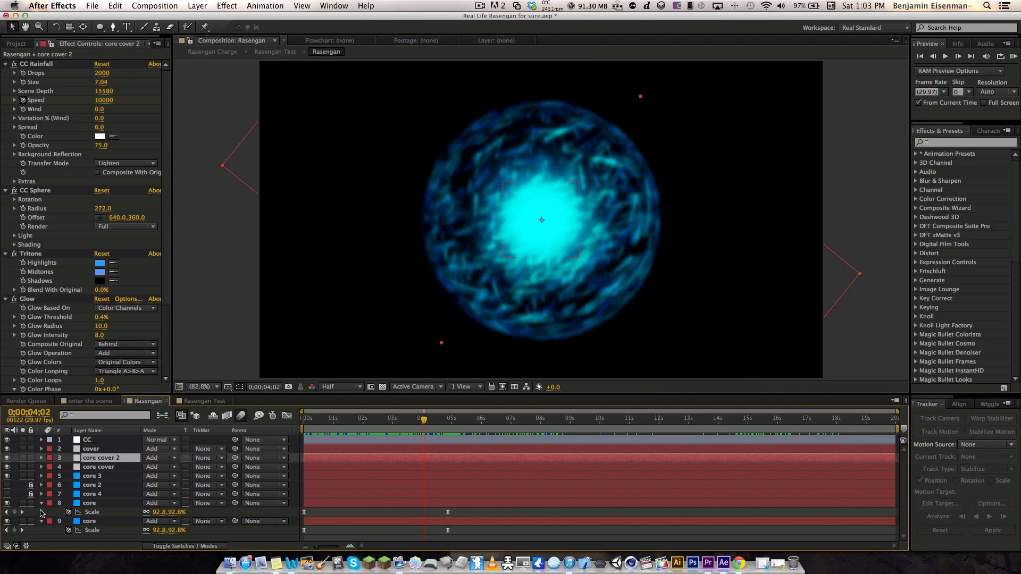
pyautogui.click(42, 503)
pyautogui.click(42, 512)
pyautogui.click(102, 440)
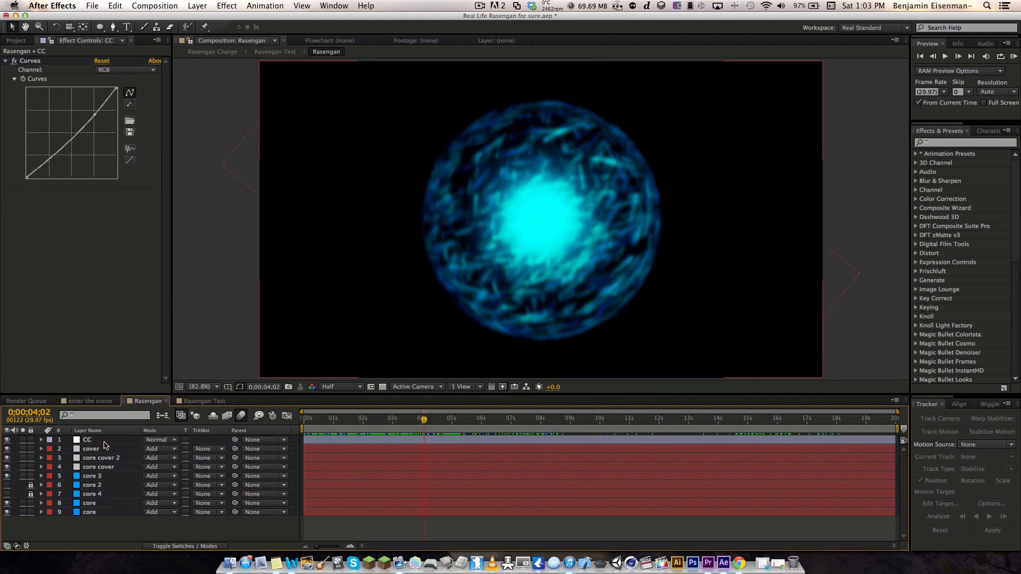
# Return to Rasengan Test and scrub the flare's Brightness keyframes from the start through 0;00;02;00 and 0;00;13;12 to 0;00;14;00.
pyautogui.click(199, 402)
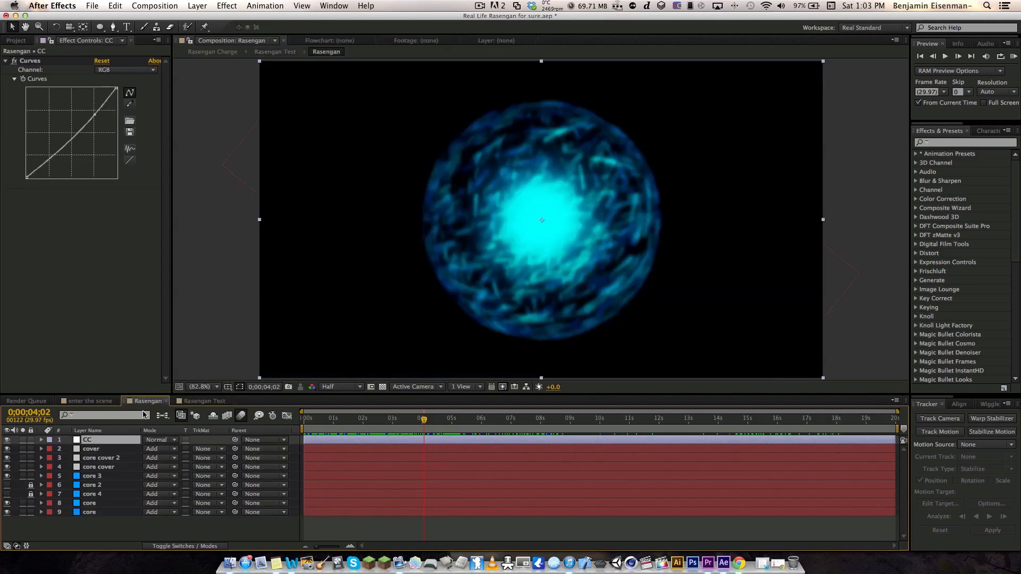
pyautogui.click(140, 402)
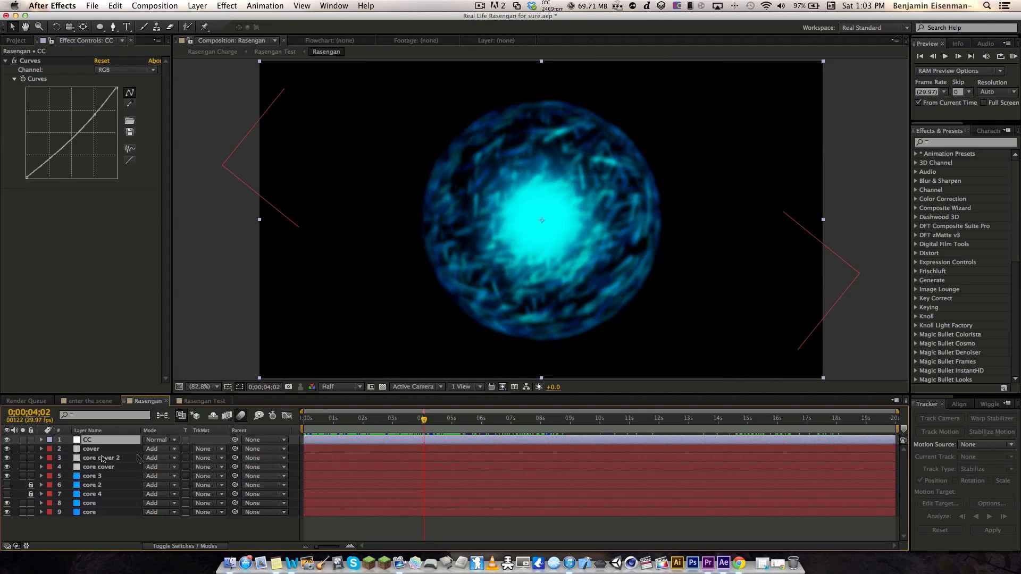
pyautogui.click(197, 401)
pyautogui.moveTo(392, 425); pyautogui.dragTo(282, 423)
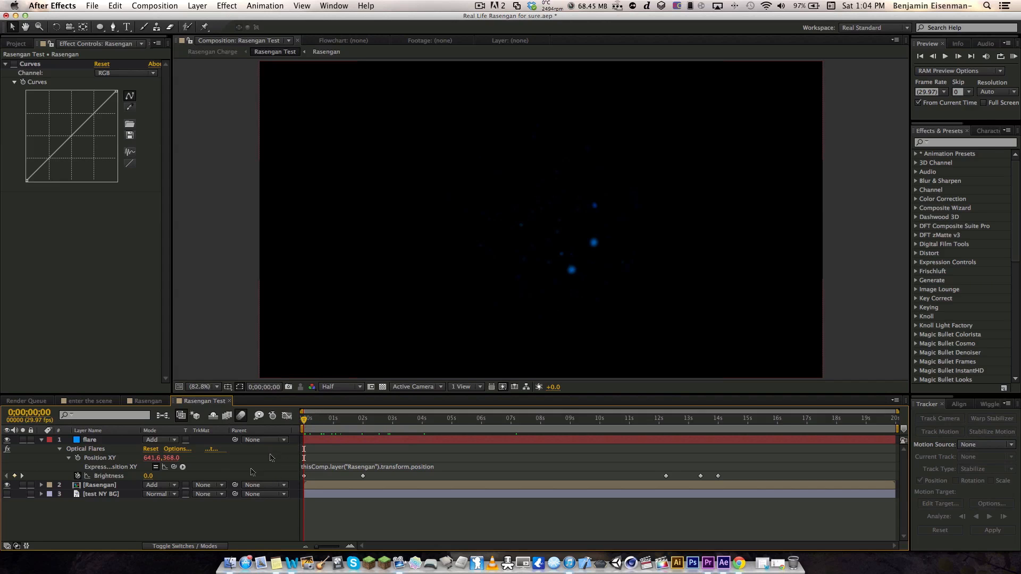
pyautogui.moveTo(310, 419); pyautogui.dragTo(371, 423)
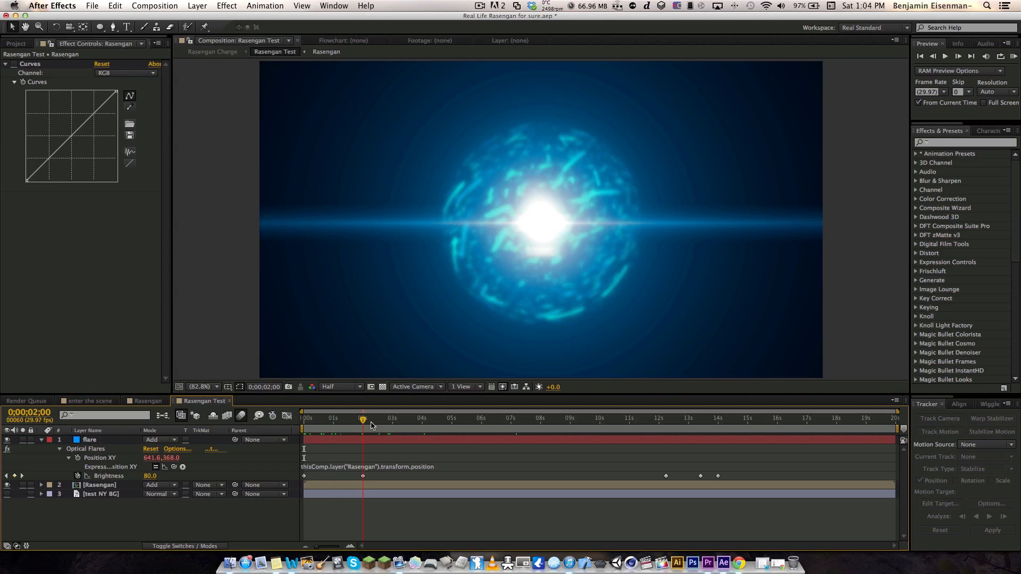
pyautogui.moveTo(364, 424); pyautogui.dragTo(701, 422)
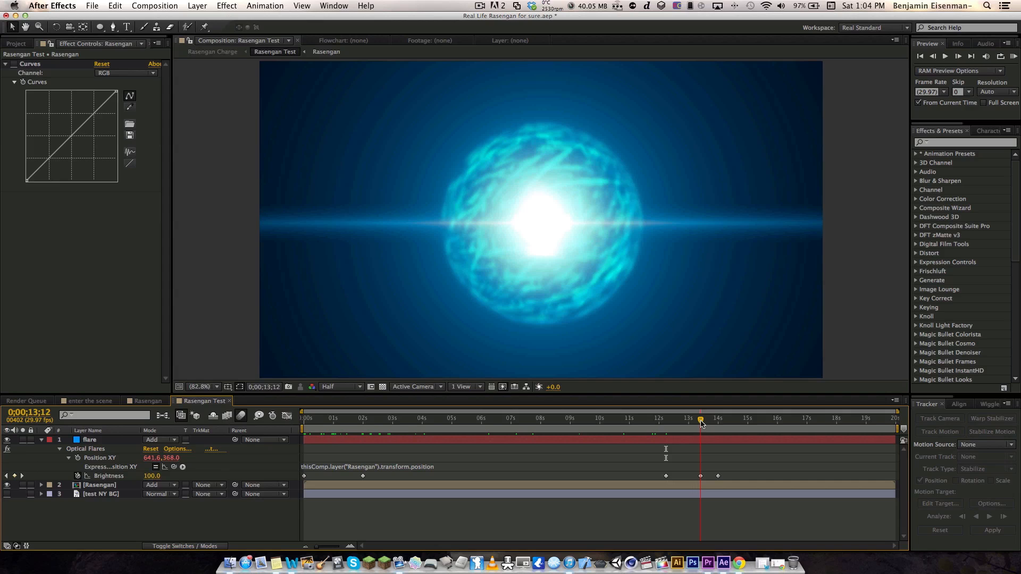
pyautogui.moveTo(701, 423); pyautogui.dragTo(715, 426)
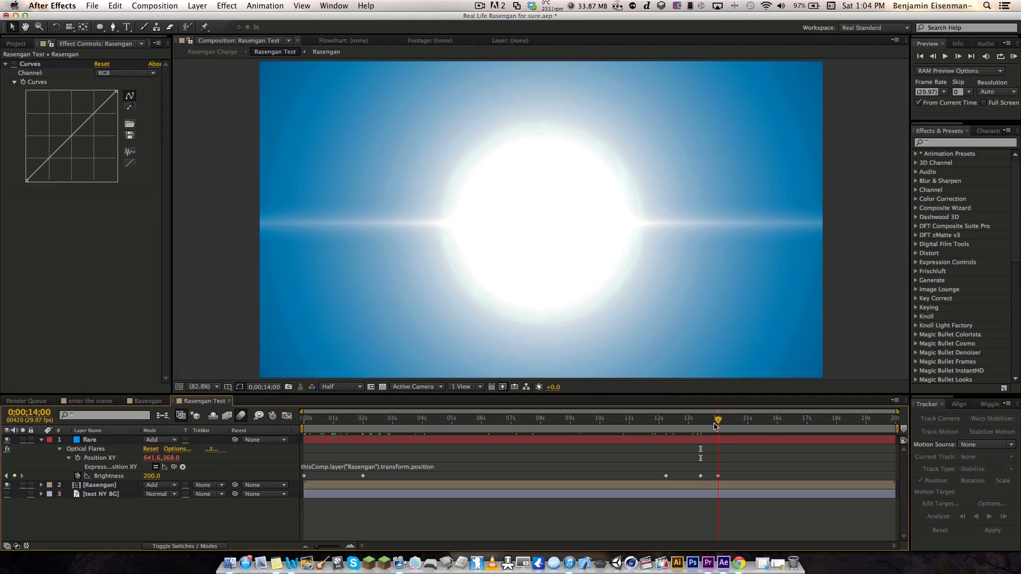
# Collapse the flare layer's properties with the time indicator back at the start and save the project.
pyautogui.moveTo(715, 425); pyautogui.dragTo(233, 461)
pyautogui.click(42, 440)
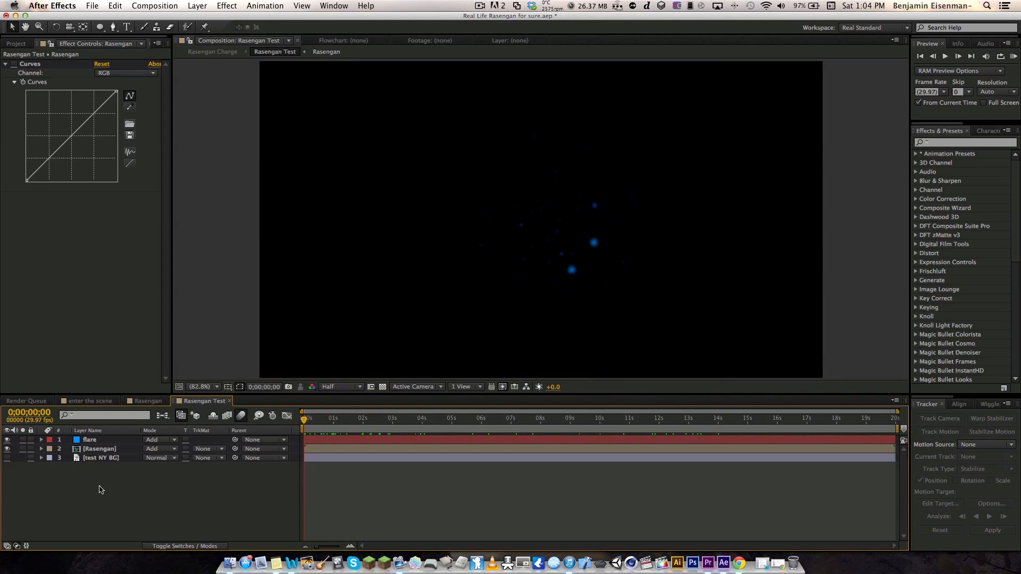
pyautogui.press('super+s')
pyautogui.click(151, 401)
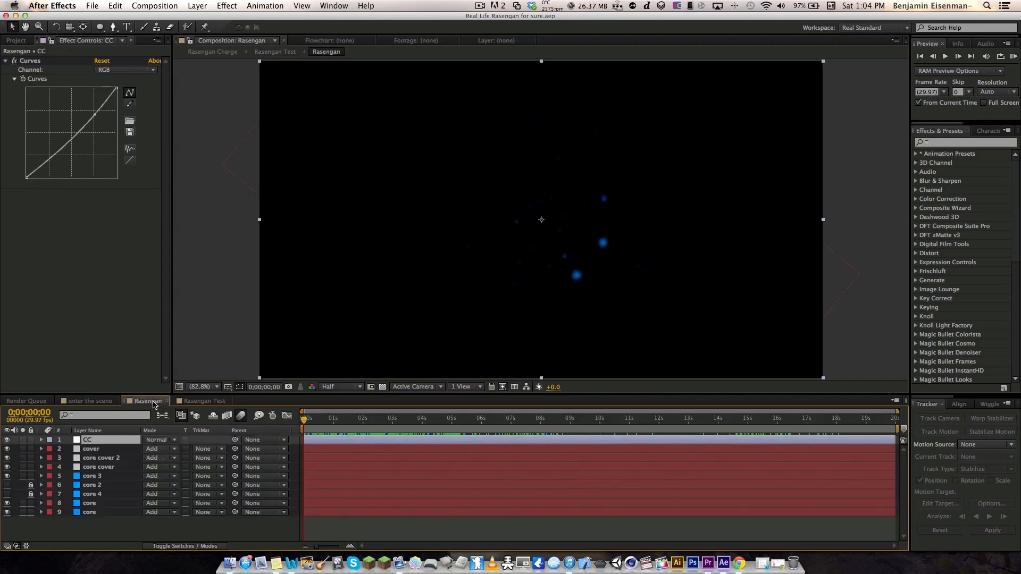
pyautogui.click(187, 401)
pyautogui.click(137, 402)
pyautogui.click(207, 401)
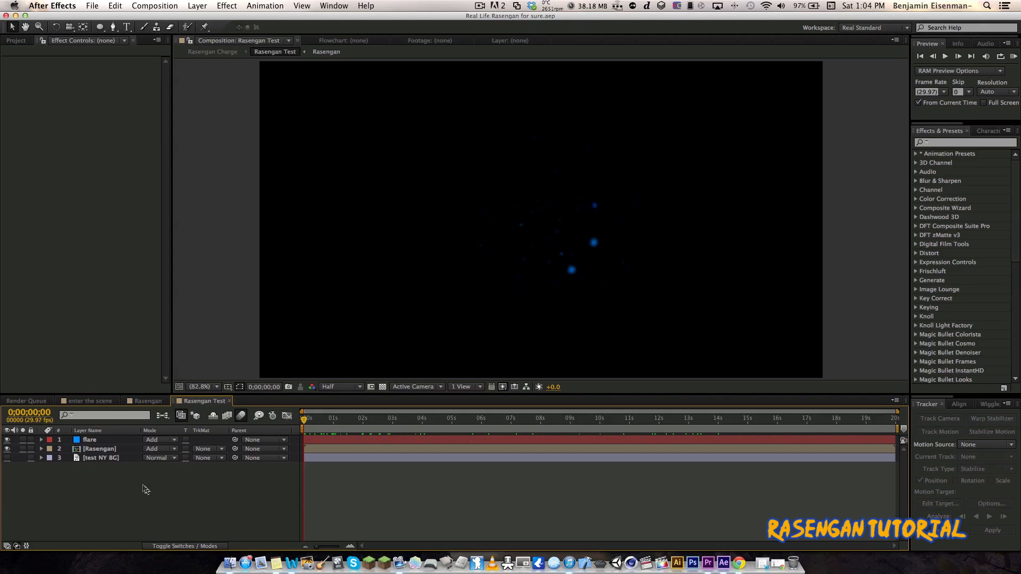
pyautogui.click(158, 402)
pyautogui.click(204, 401)
pyautogui.click(139, 402)
pyautogui.click(195, 402)
pyautogui.click(145, 401)
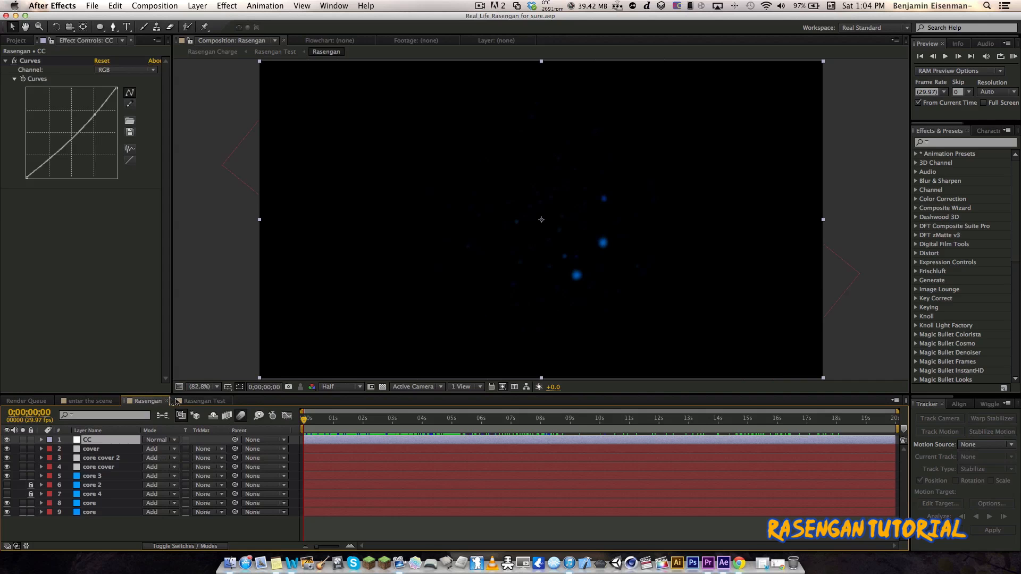
pyautogui.click(204, 402)
pyautogui.click(148, 401)
pyautogui.click(204, 402)
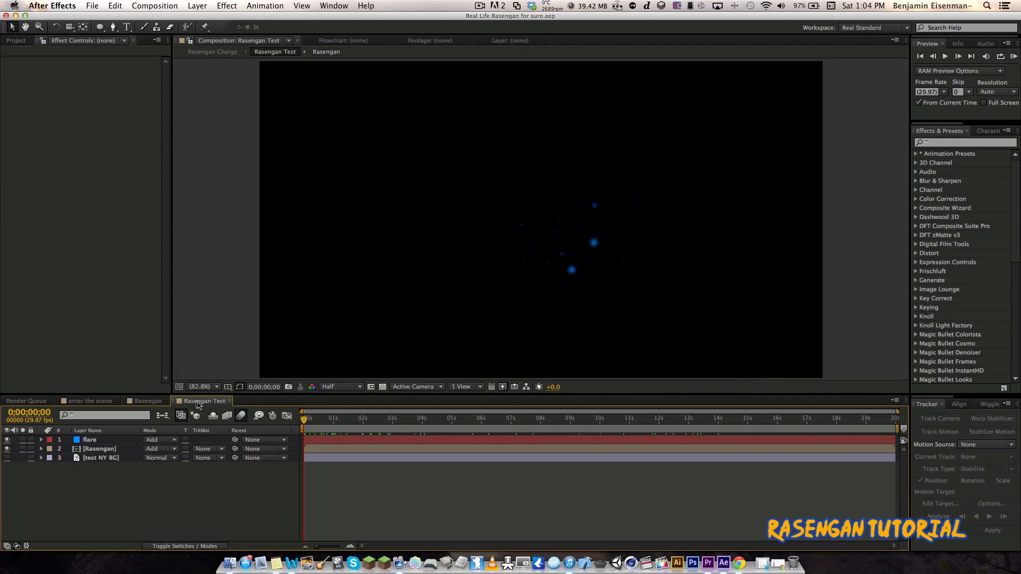
# Set the Rasengan Test preview resolution to Full at 0;00;09;24 and save the project.
pyautogui.moveTo(336, 415); pyautogui.dragTo(594, 420)
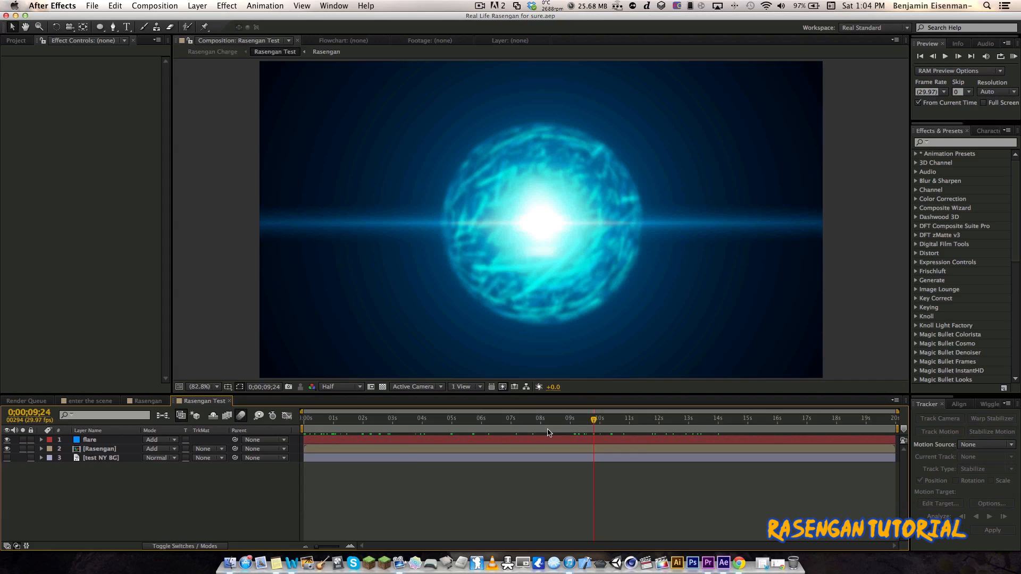
pyautogui.click(351, 387)
pyautogui.click(348, 413)
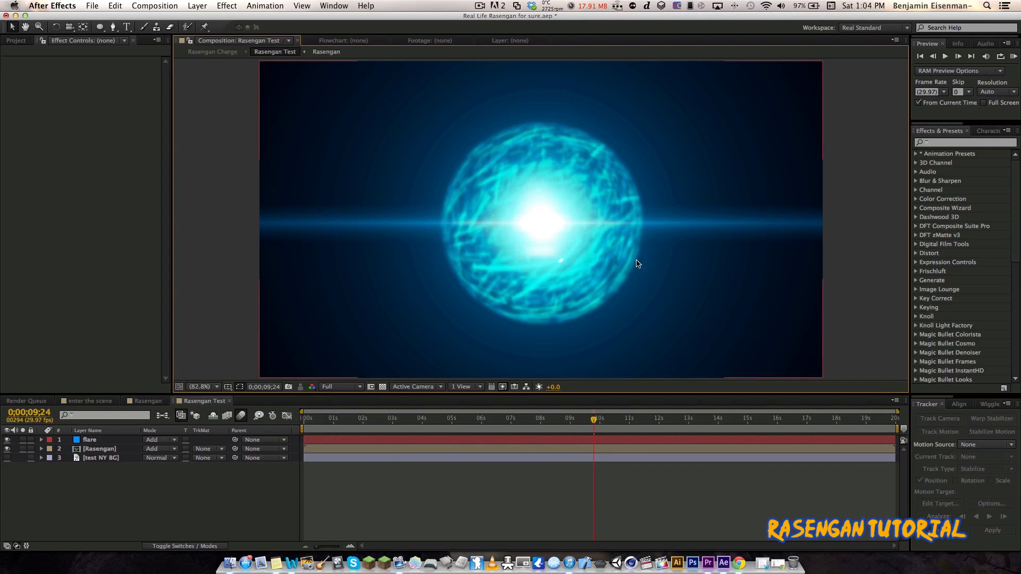
pyautogui.press('cmd+s')
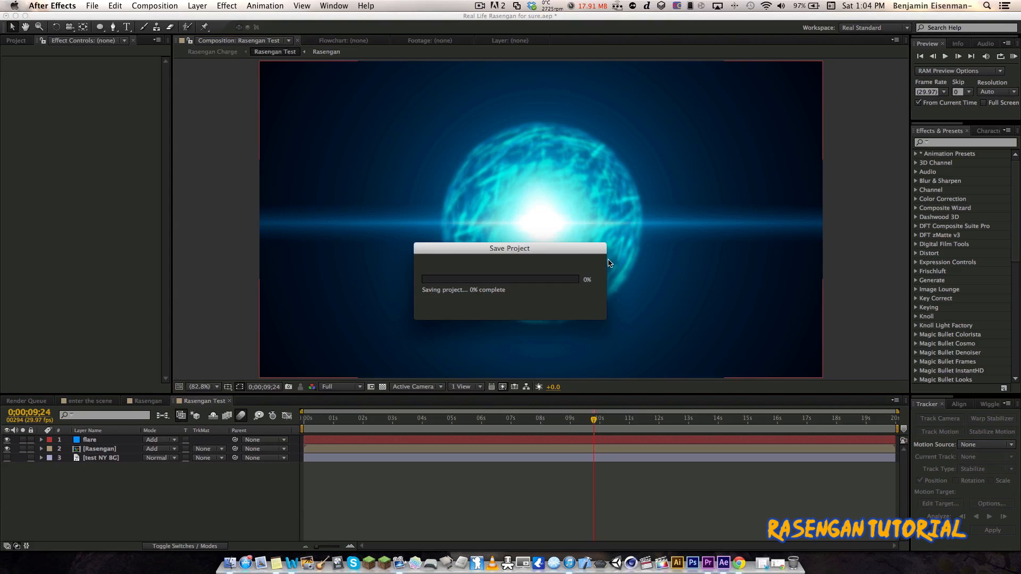